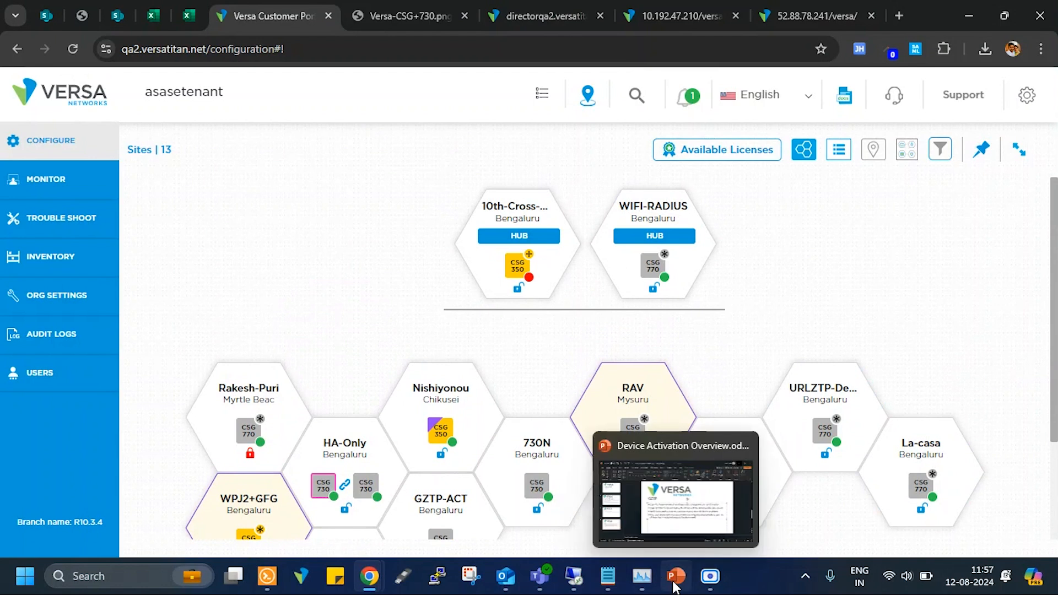
# Switch to PowerPoint, present the URLZTP and GZTP slides of the device activation overview, and return to the Versa portal.
pyautogui.click(676, 576)
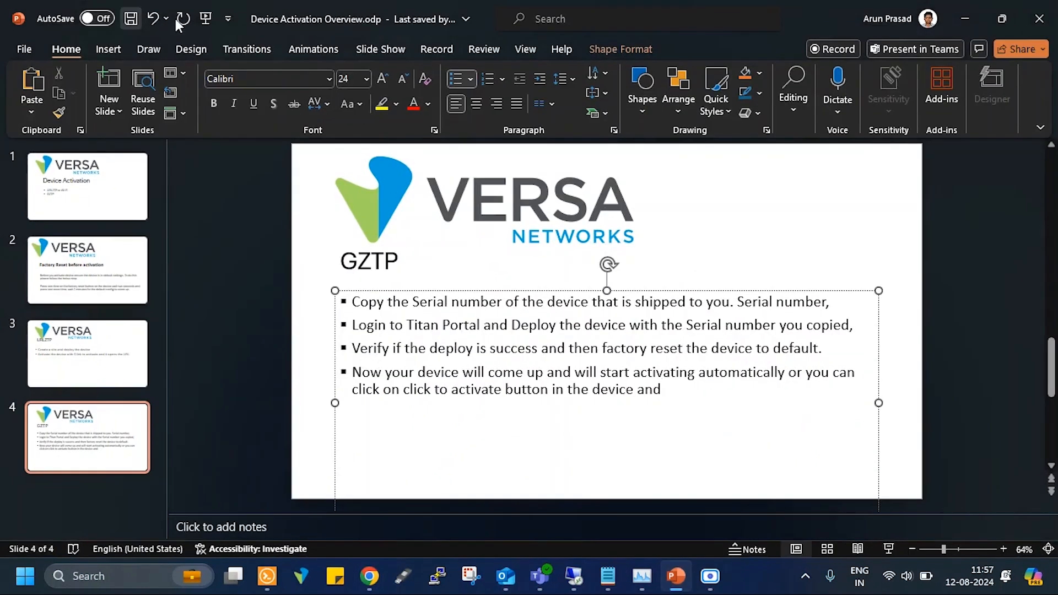
pyautogui.click(205, 18)
pyautogui.click(715, 320)
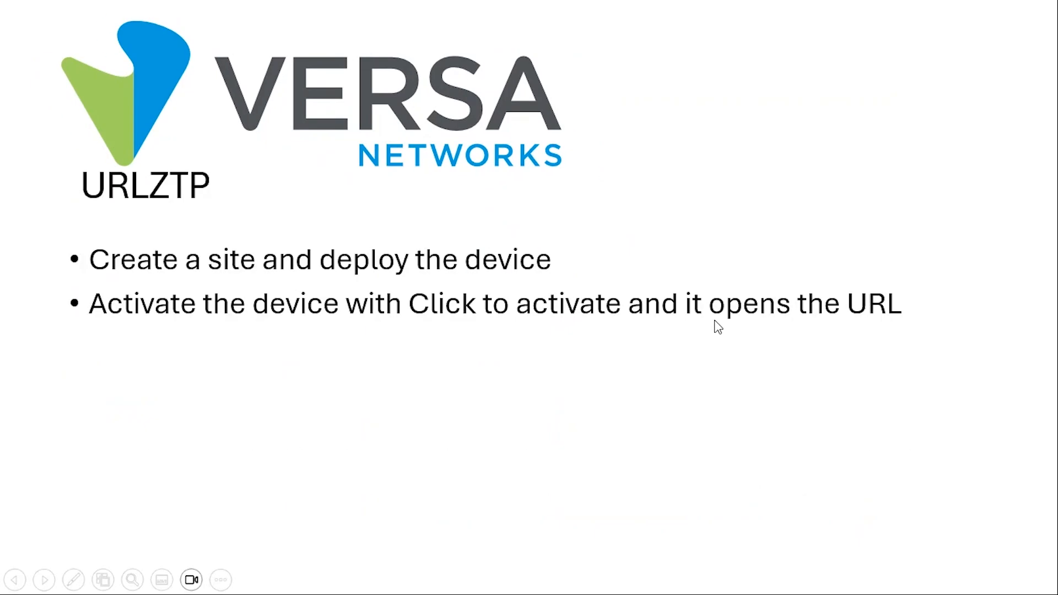
pyautogui.click(714, 321)
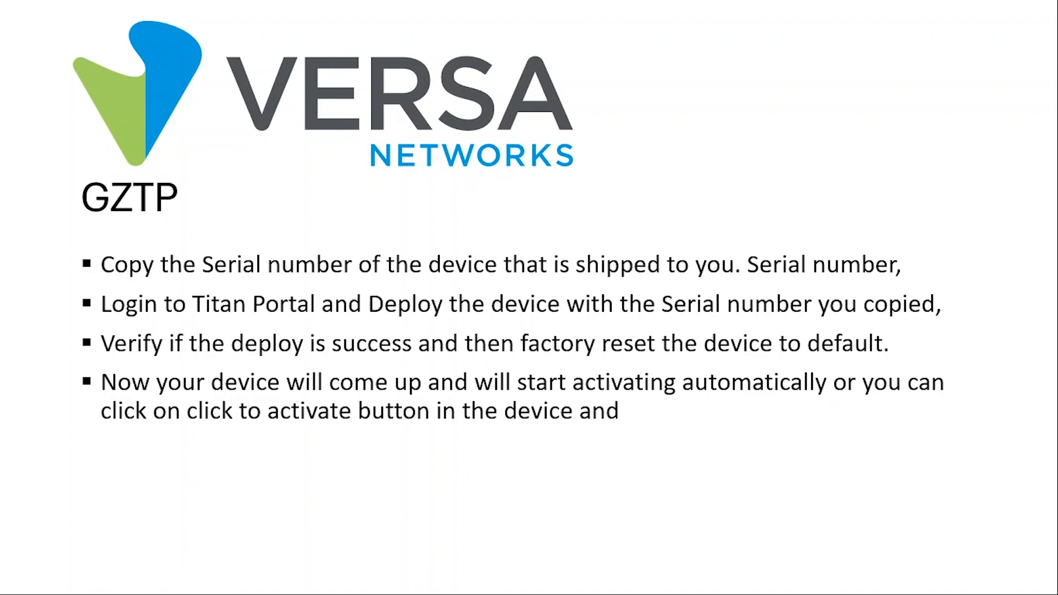
pyautogui.press('Escape')
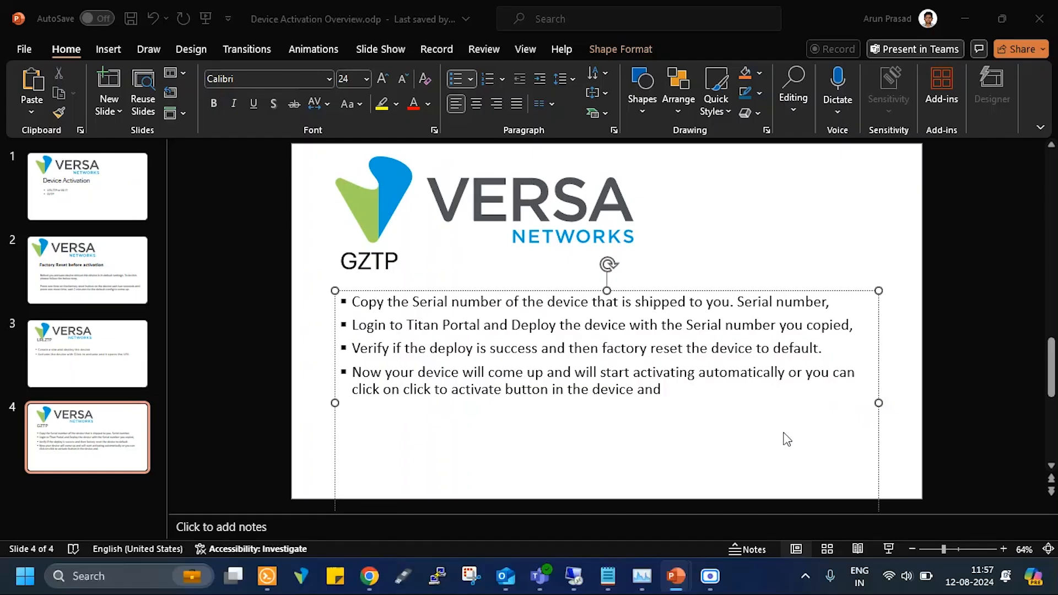
pyautogui.click(963, 20)
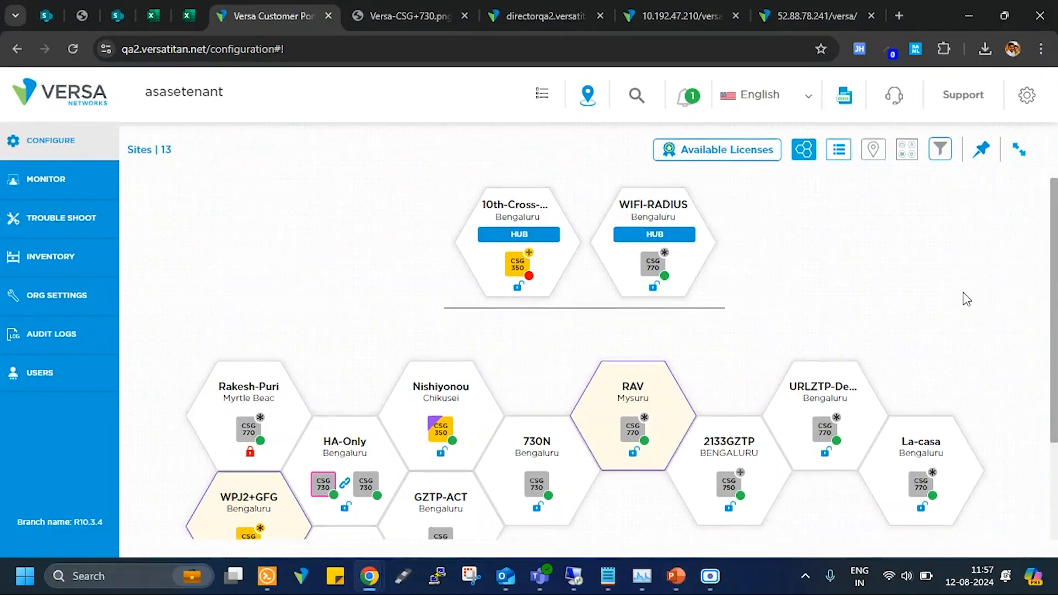
# Show the tenant's sites on the map instead of as hexagon tiles.
pyautogui.scroll(-2, 963, 293)
pyautogui.scroll(2, 968, 291)
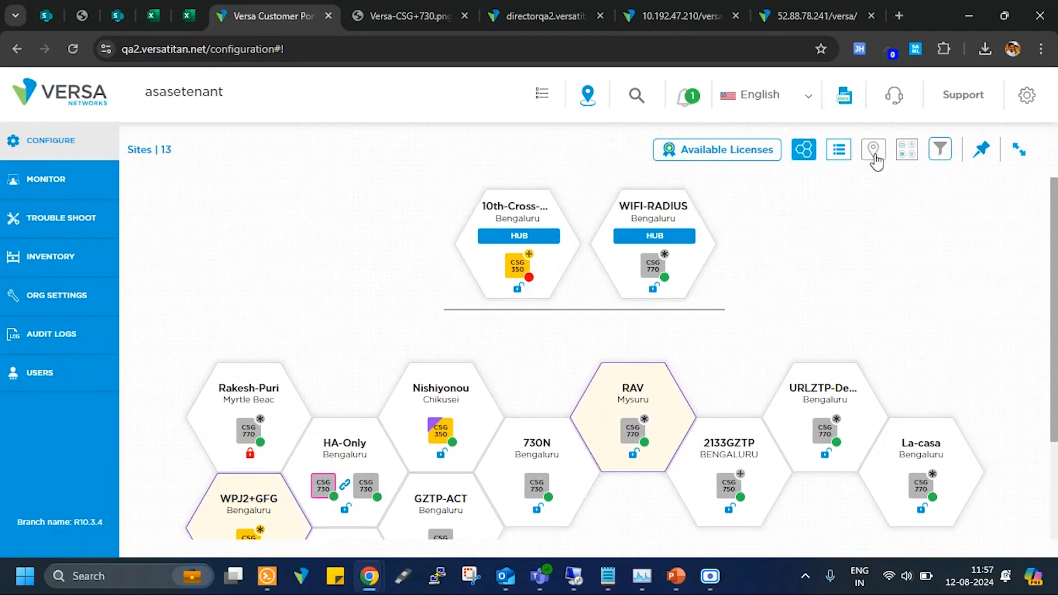
pyautogui.moveTo(737, 155)
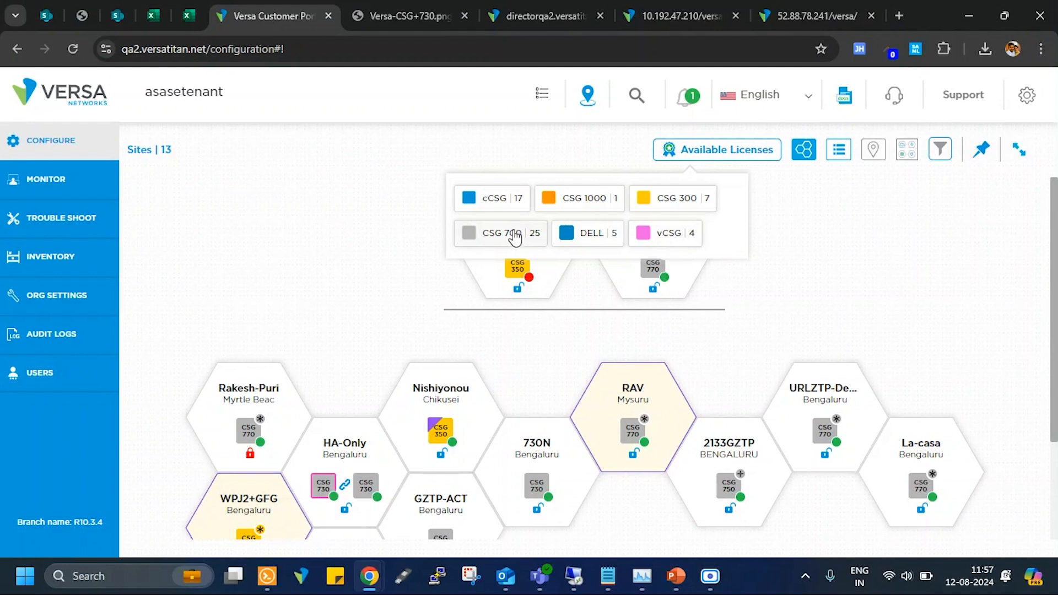
pyautogui.click(873, 154)
pyautogui.scroll(-5, 536, 382)
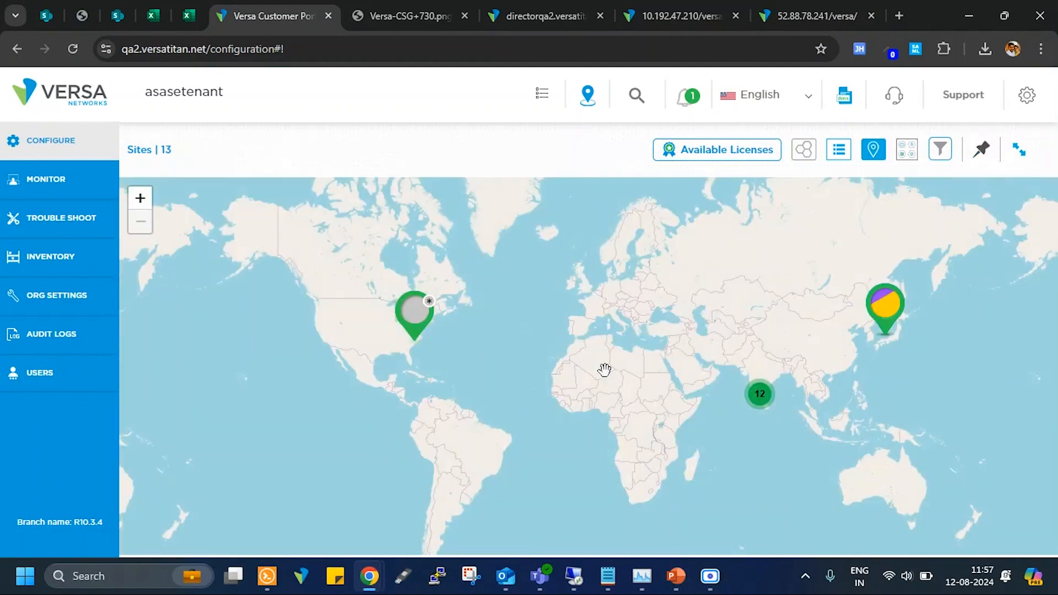
# Place a 1 Year CSG730-WLA full license on the Bengaluru map just west of BGL18, north of New Horizon College Road.
pyautogui.scroll(4, 772, 352)
pyautogui.moveTo(696, 491); pyautogui.dragTo(683, 383)
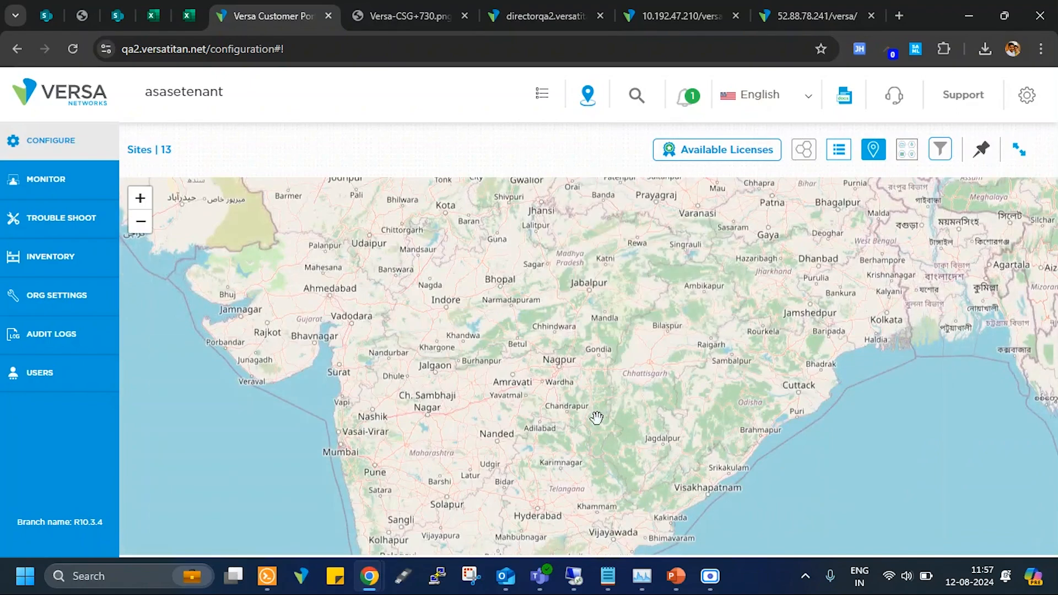
pyautogui.moveTo(621, 391); pyautogui.dragTo(673, 190)
pyautogui.scroll(3, 562, 482)
pyautogui.scroll(8, 561, 483)
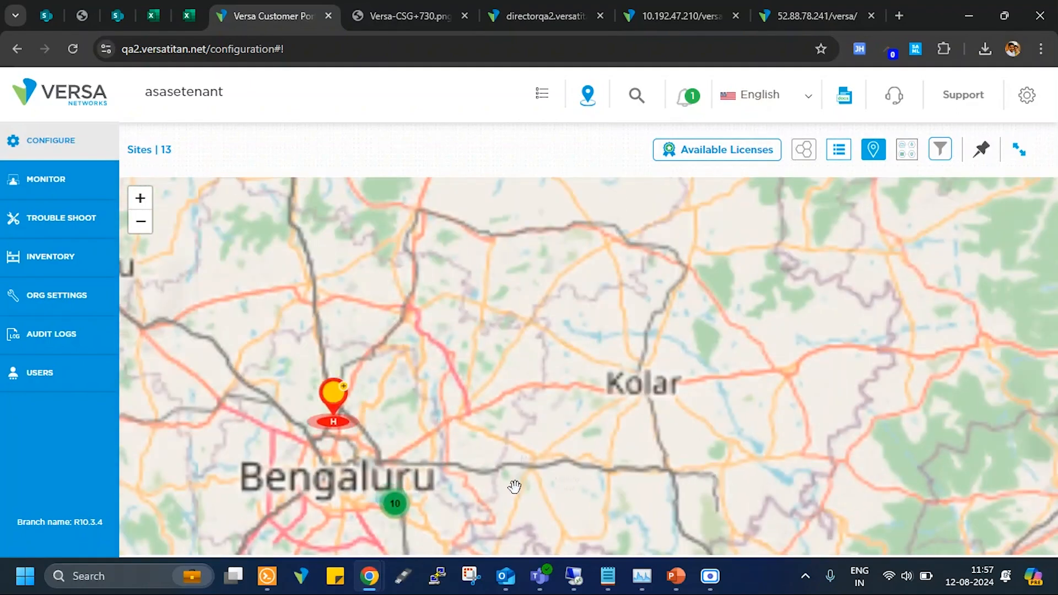
pyautogui.scroll(5, 606, 336)
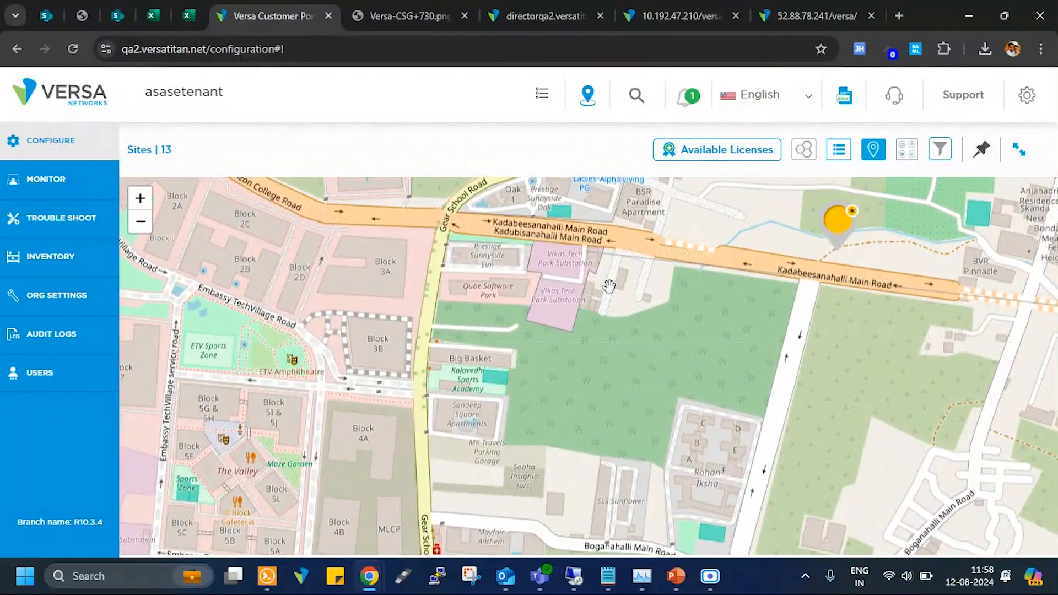
pyautogui.moveTo(629, 271); pyautogui.dragTo(634, 396)
pyautogui.moveTo(662, 238); pyautogui.dragTo(674, 325)
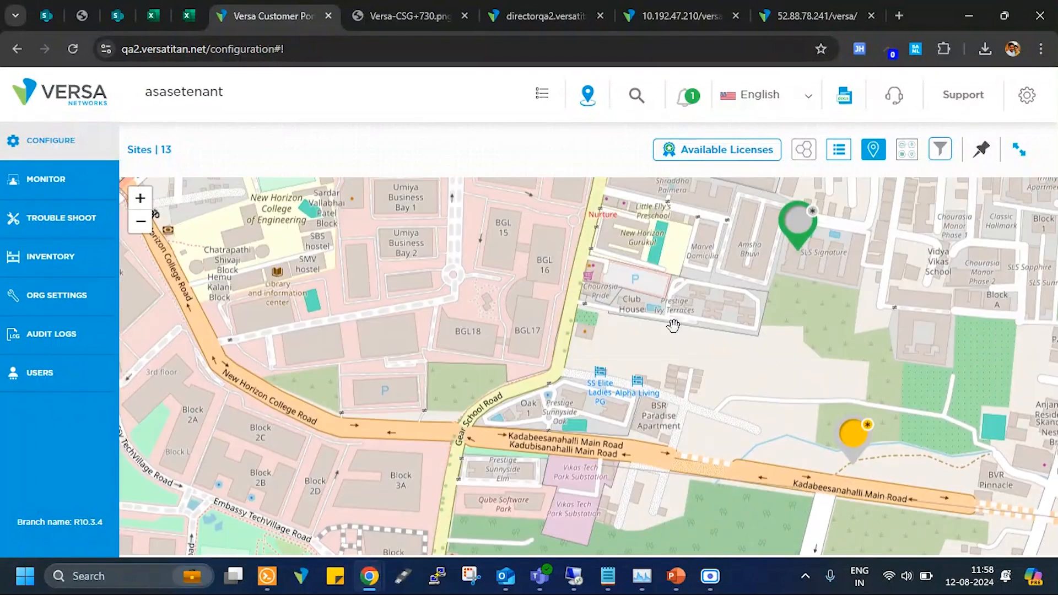
pyautogui.click(740, 155)
pyautogui.click(498, 242)
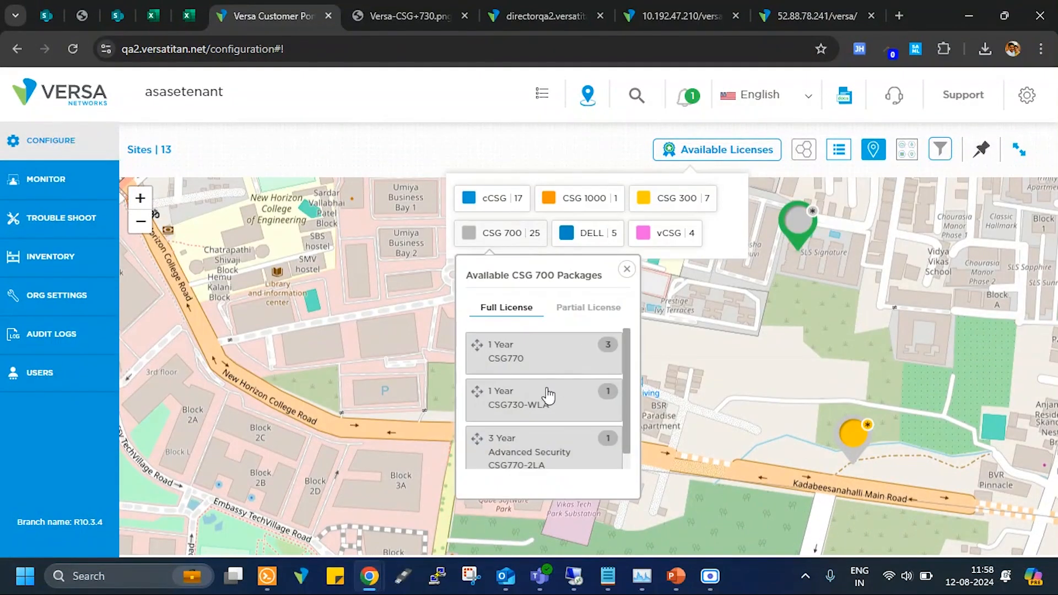
pyautogui.moveTo(480, 391); pyautogui.dragTo(393, 368)
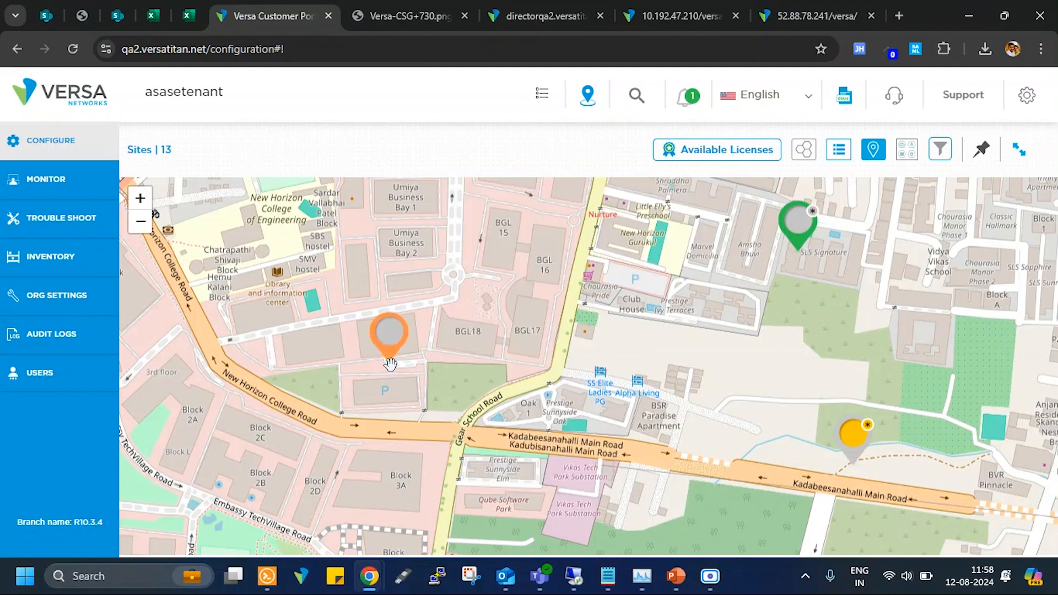
# Name the new site GZTPActivation.
pyautogui.tripleClick(742, 155)
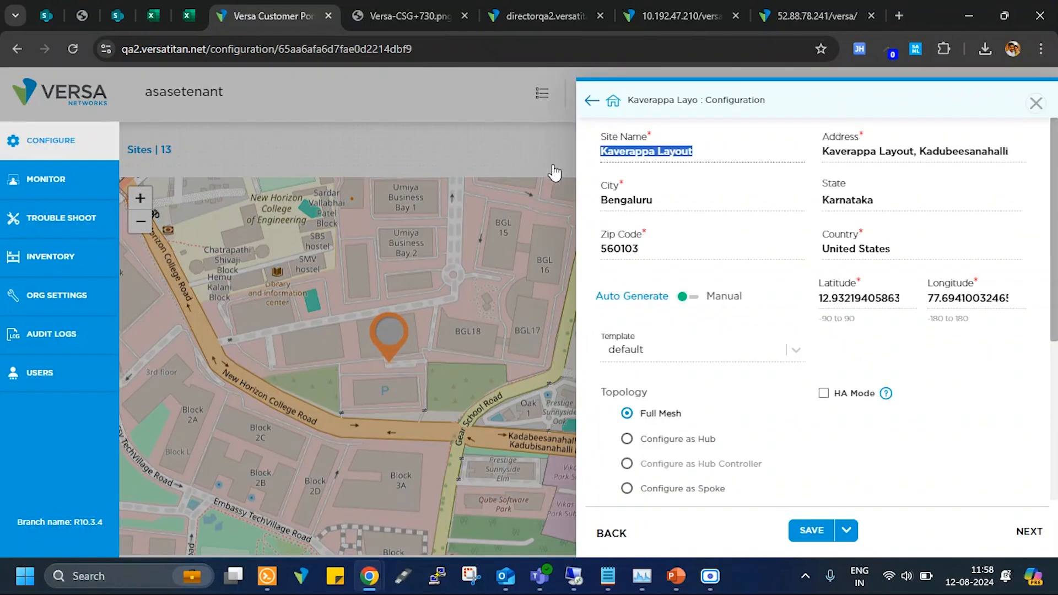
pyautogui.write('GZTP Activation')
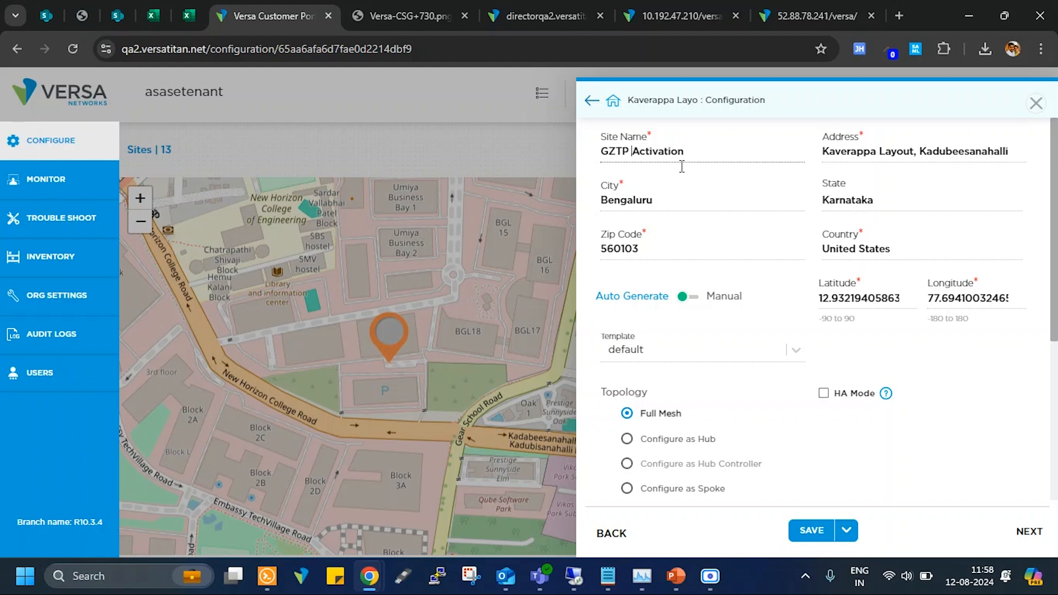
pyautogui.press('BackSpace')
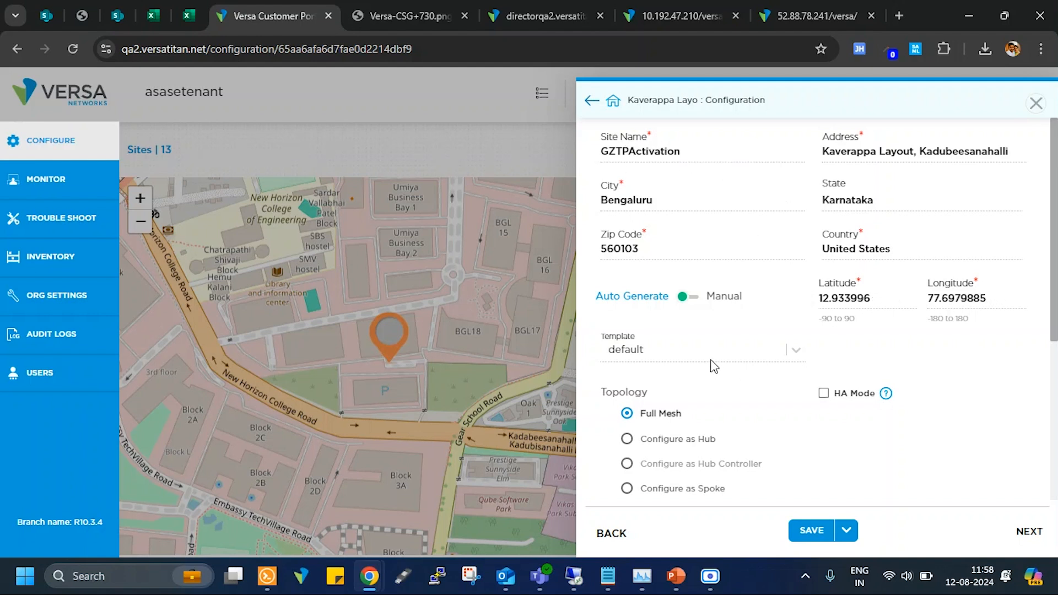
# Assign the FM2 template to the GZTPActivation site.
pyautogui.click(717, 357)
pyautogui.scroll(-5, 750, 467)
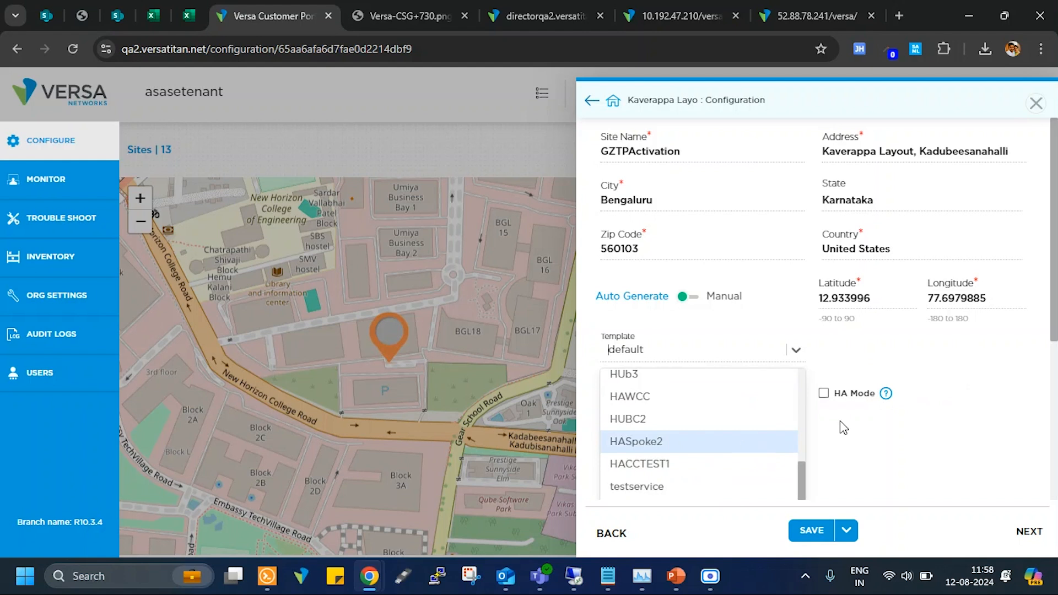
pyautogui.scroll(-5, 841, 427)
pyautogui.click(683, 290)
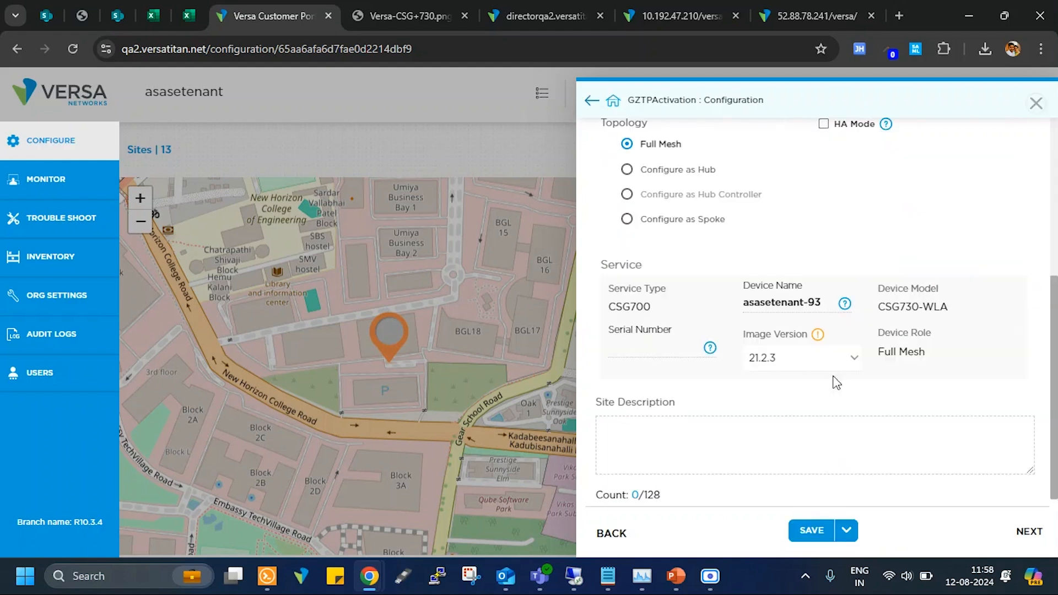
# Reset the service's image version to Please select and save the GZTPActivation site.
pyautogui.click(829, 364)
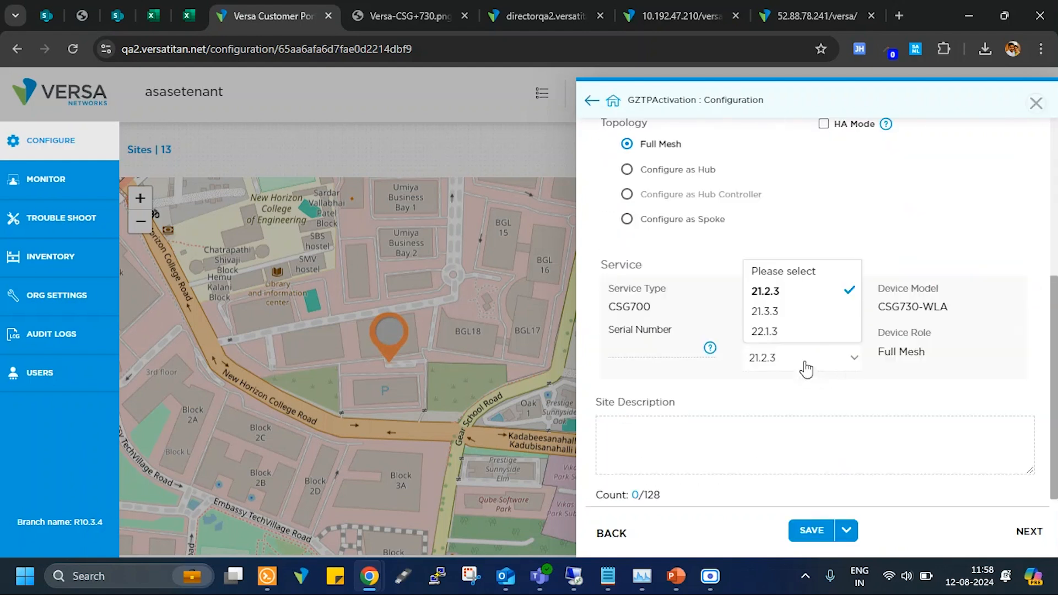
pyautogui.click(802, 281)
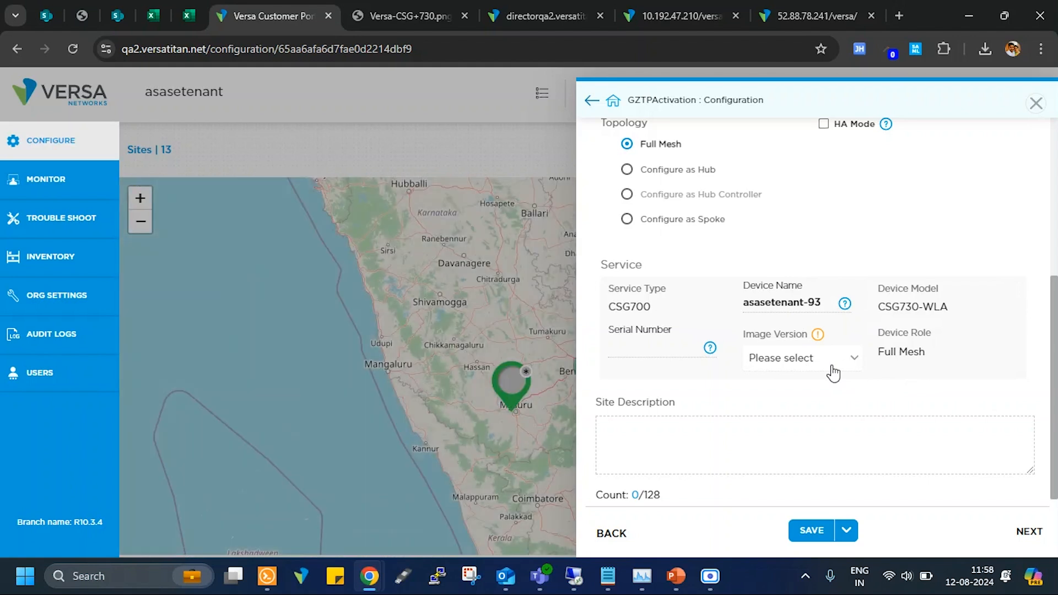
pyautogui.click(832, 366)
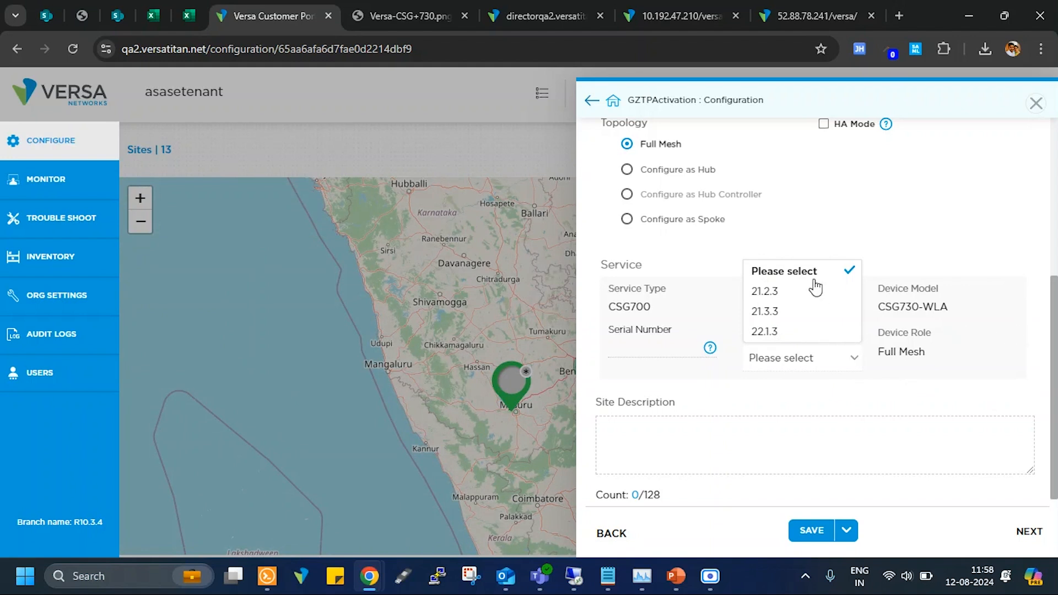
pyautogui.click(938, 256)
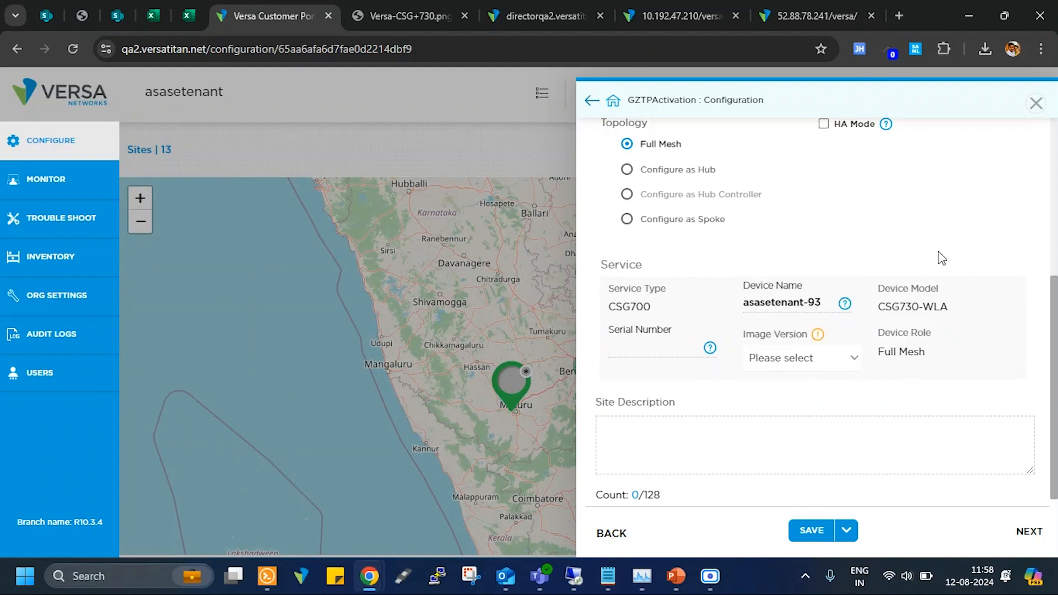
pyautogui.click(811, 530)
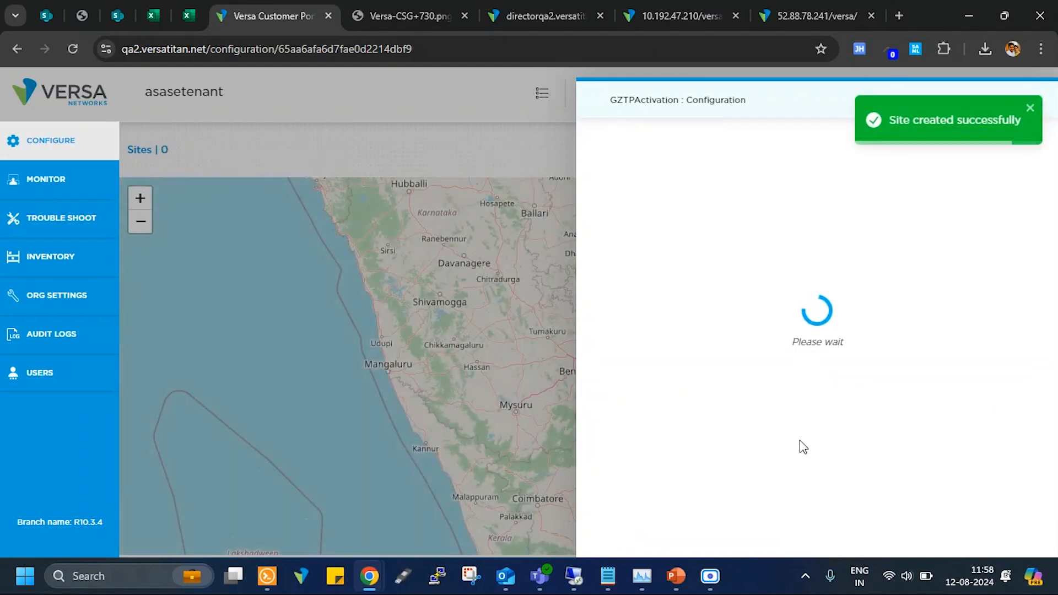
# Look over the saved GZTPActivation site details and the device's network diagram.
pyautogui.scroll(-5, 957, 456)
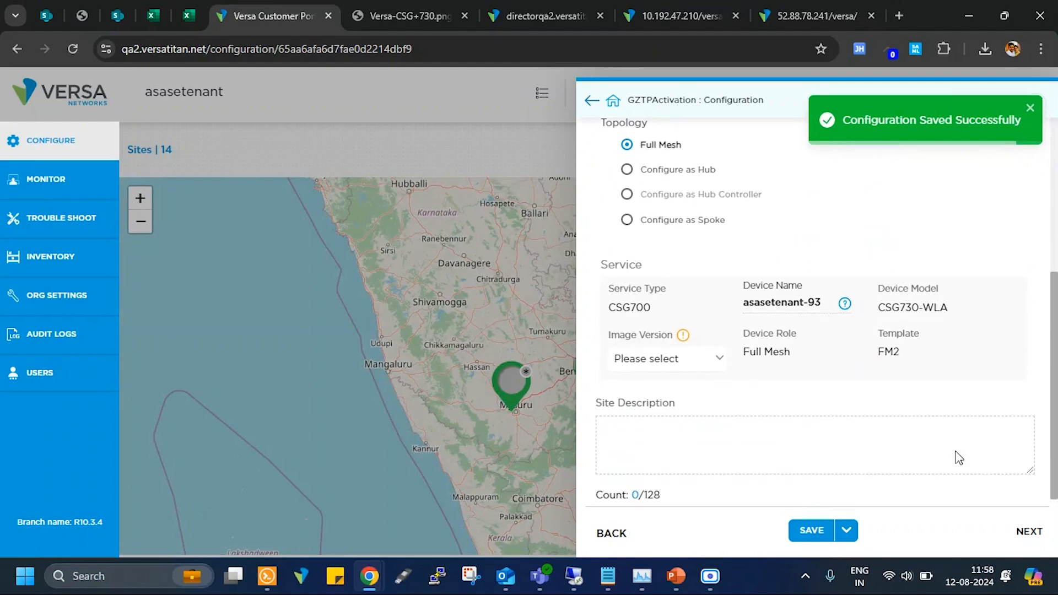
pyautogui.scroll(5, 956, 456)
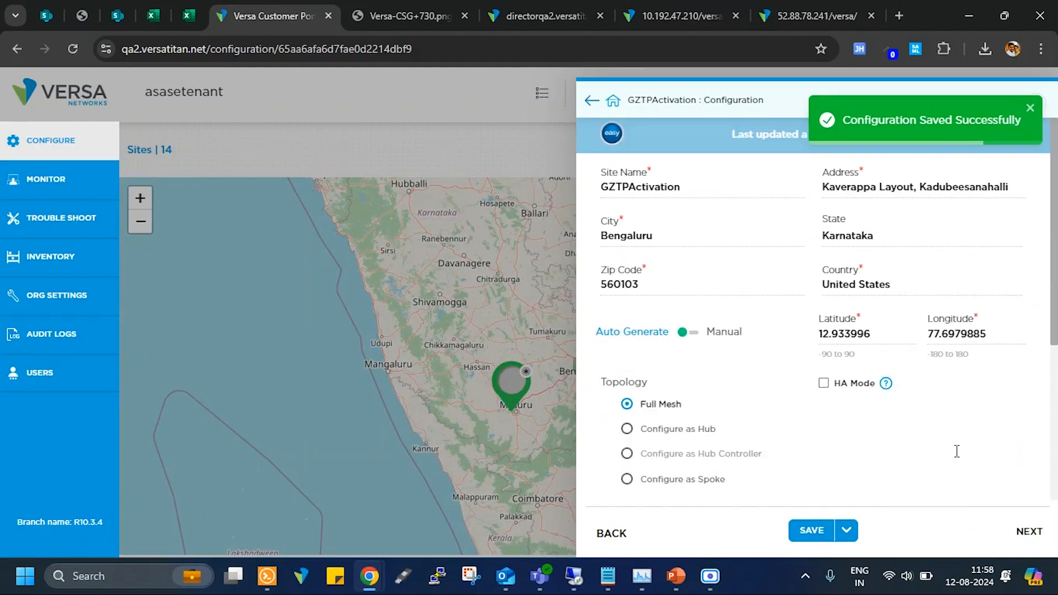
pyautogui.click(1028, 532)
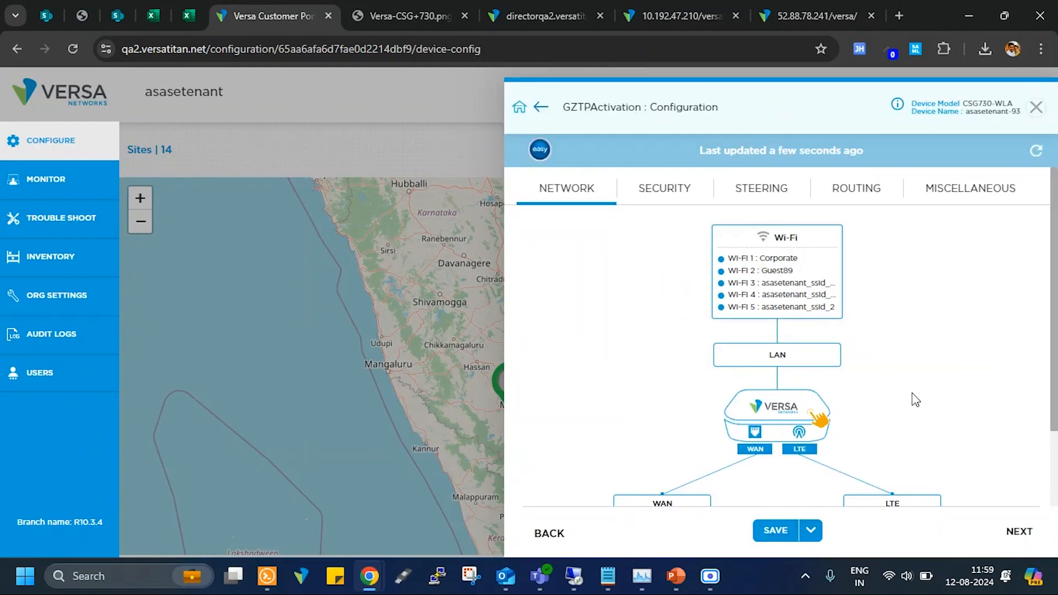
pyautogui.scroll(-2, 920, 388)
pyautogui.scroll(2, 920, 387)
pyautogui.scroll(-2, 882, 358)
pyautogui.scroll(2, 756, 281)
# Go back to the site details and check the template assigned in the Service section.
pyautogui.click(540, 109)
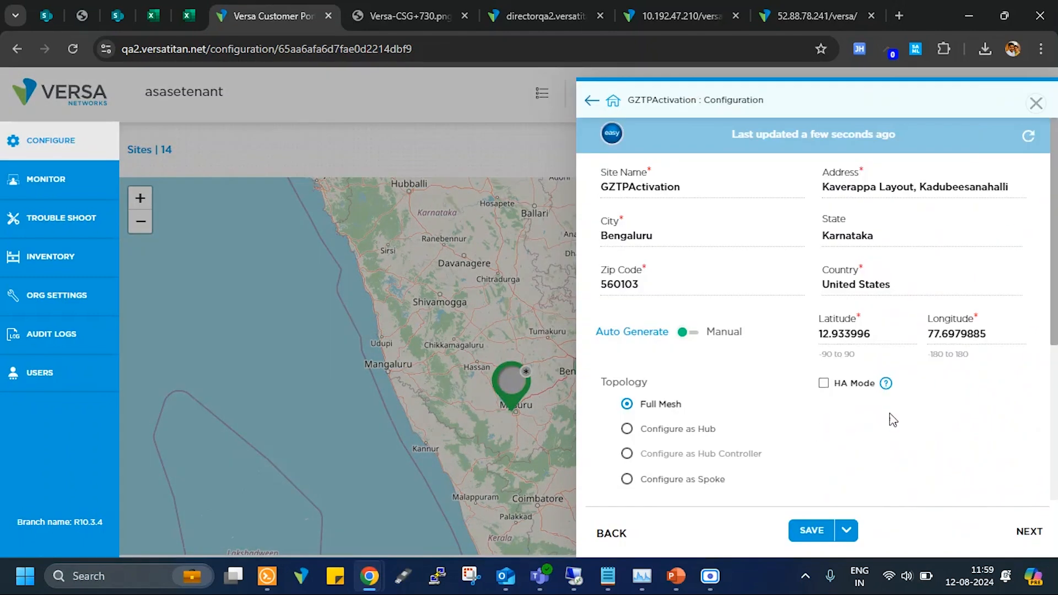
pyautogui.scroll(-5, 709, 405)
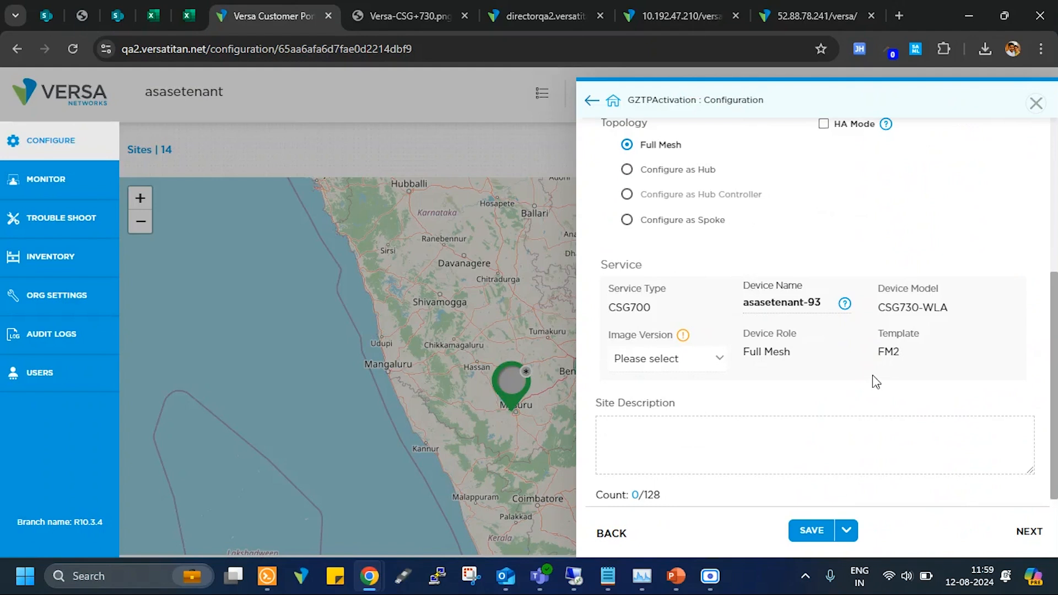
pyautogui.doubleClick(894, 353)
# Examine the device configuration's network diagram with its Wi-Fi, LAN, WAN and LTE connections, and its security and steering settings.
pyautogui.click(1031, 530)
pyautogui.scroll(-2, 788, 308)
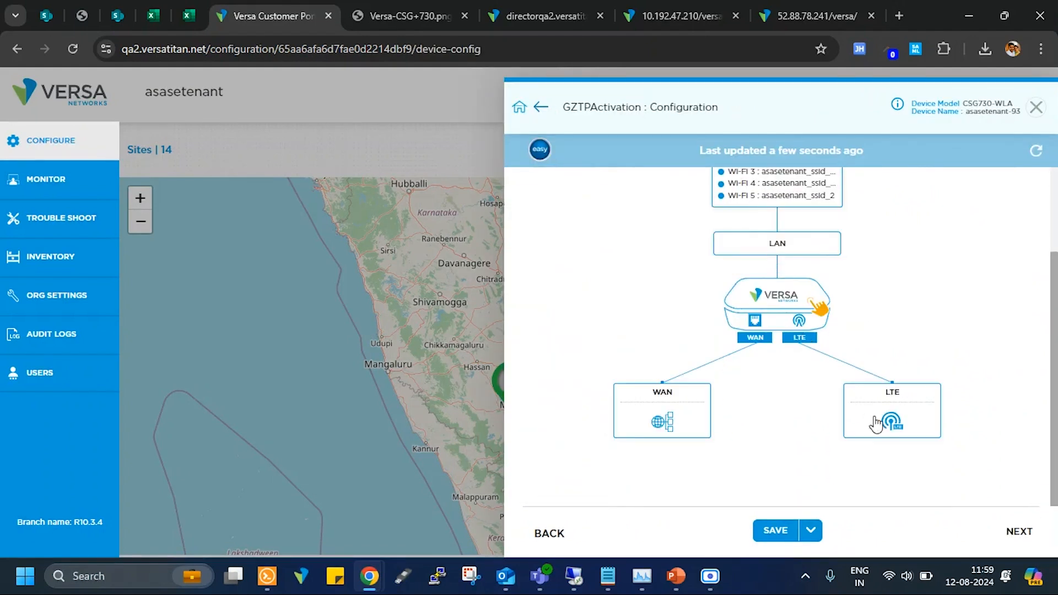
pyautogui.scroll(2, 876, 421)
pyautogui.scroll(-2, 869, 399)
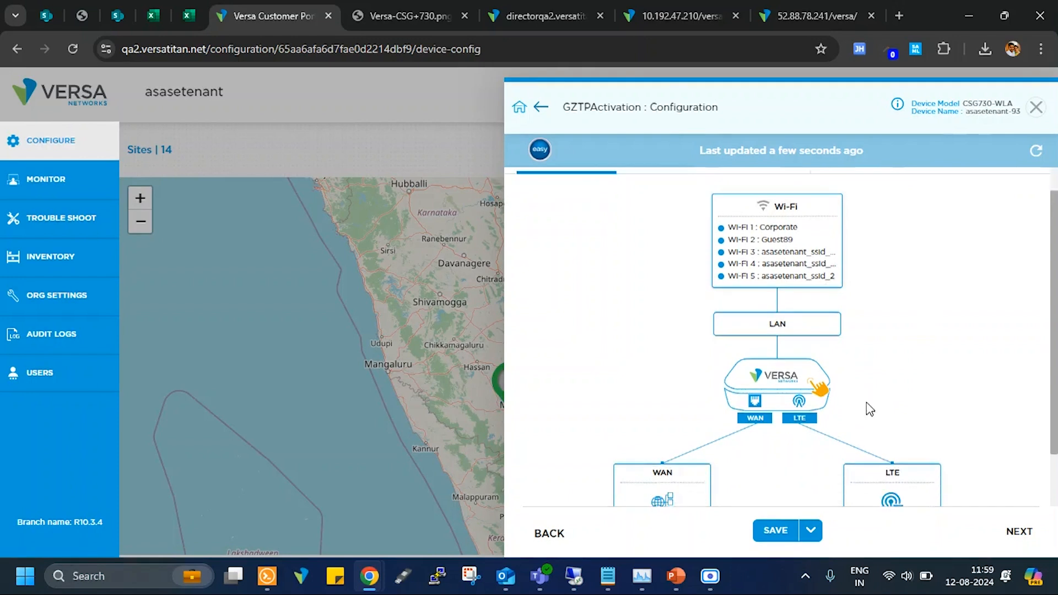
pyautogui.scroll(2, 915, 378)
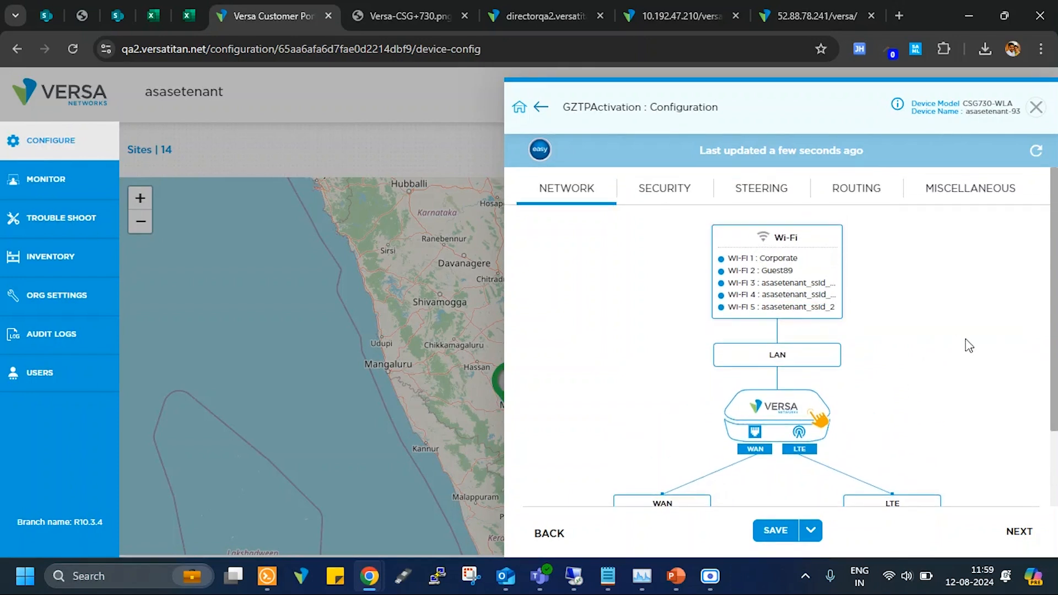
pyautogui.scroll(-2, 899, 345)
pyautogui.scroll(2, 882, 336)
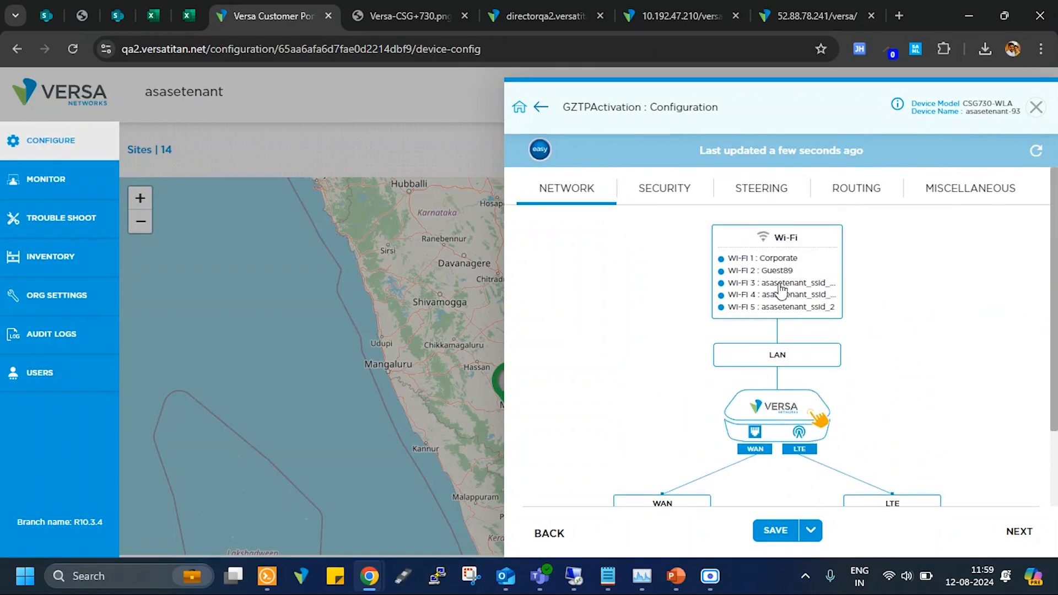
pyautogui.click(662, 199)
pyautogui.click(768, 205)
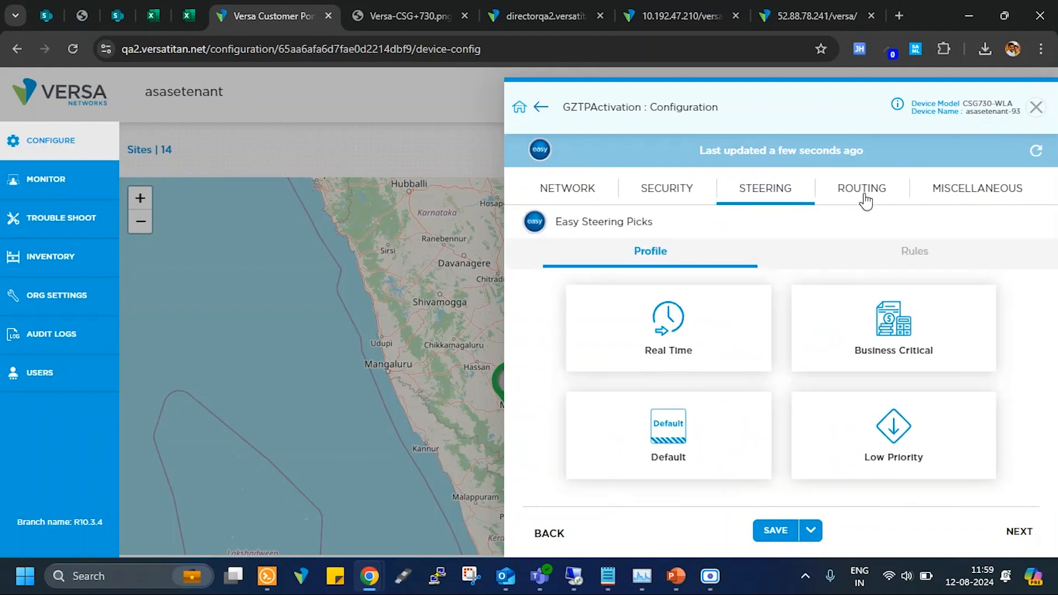
# Check the GZTPActivation device's network diagram and start its deployment to bring up the activation method choices.
pyautogui.click(584, 199)
pyautogui.click(814, 533)
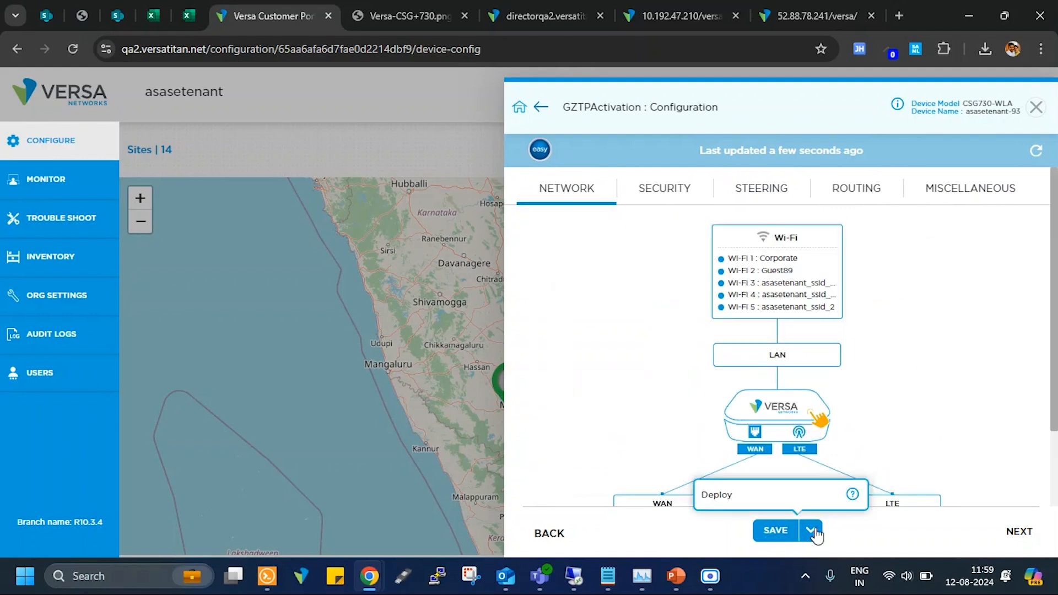
pyautogui.click(1019, 430)
pyautogui.scroll(-3, 1019, 430)
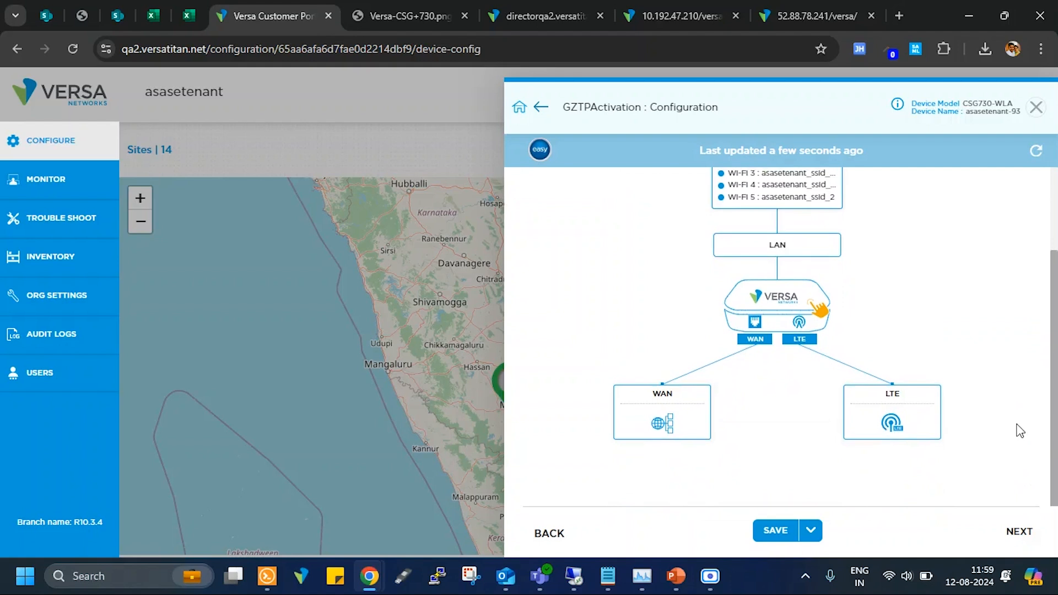
pyautogui.scroll(3, 951, 357)
pyautogui.scroll(-3, 964, 357)
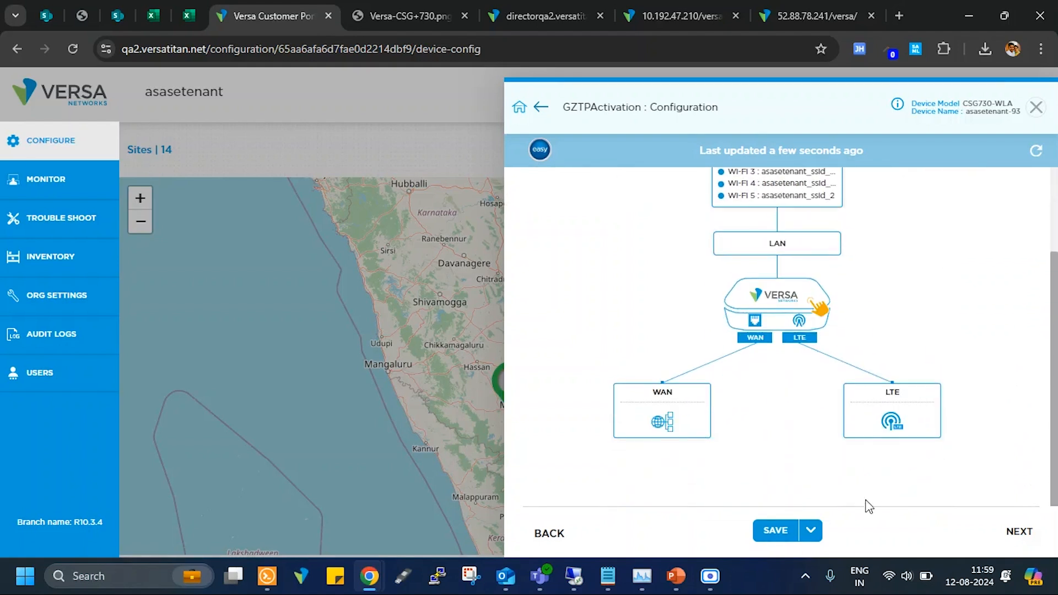
pyautogui.click(814, 532)
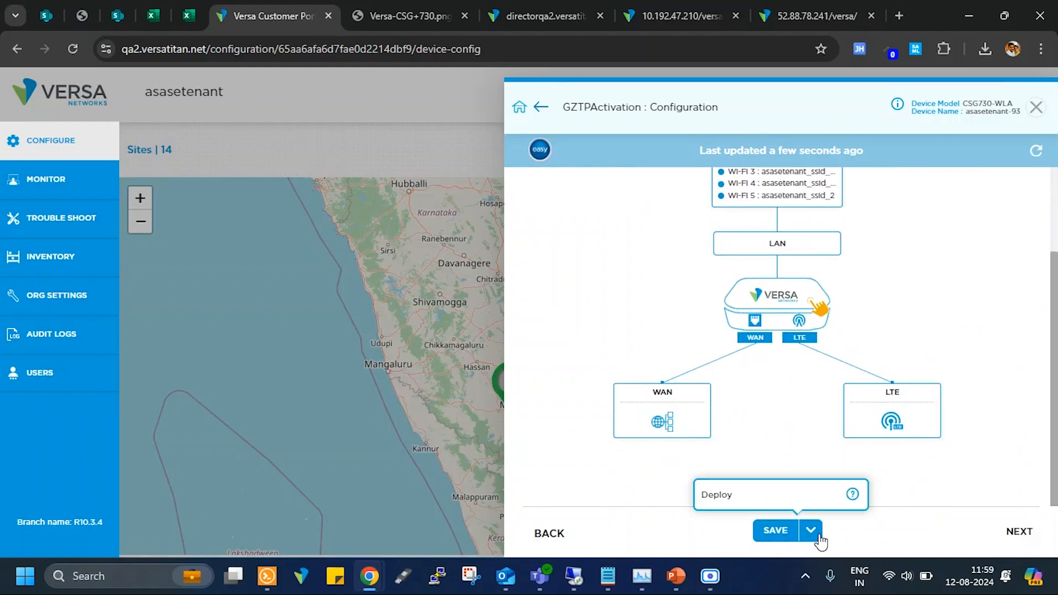
pyautogui.click(716, 495)
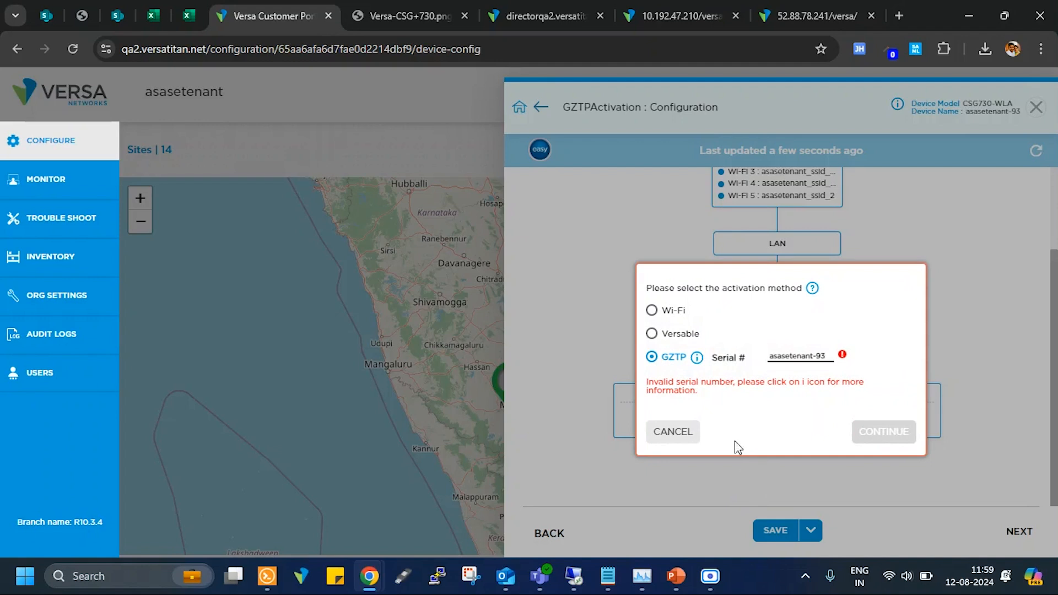
# Check the GZTP help image for where the serial number is printed on the device label.
pyautogui.click(696, 359)
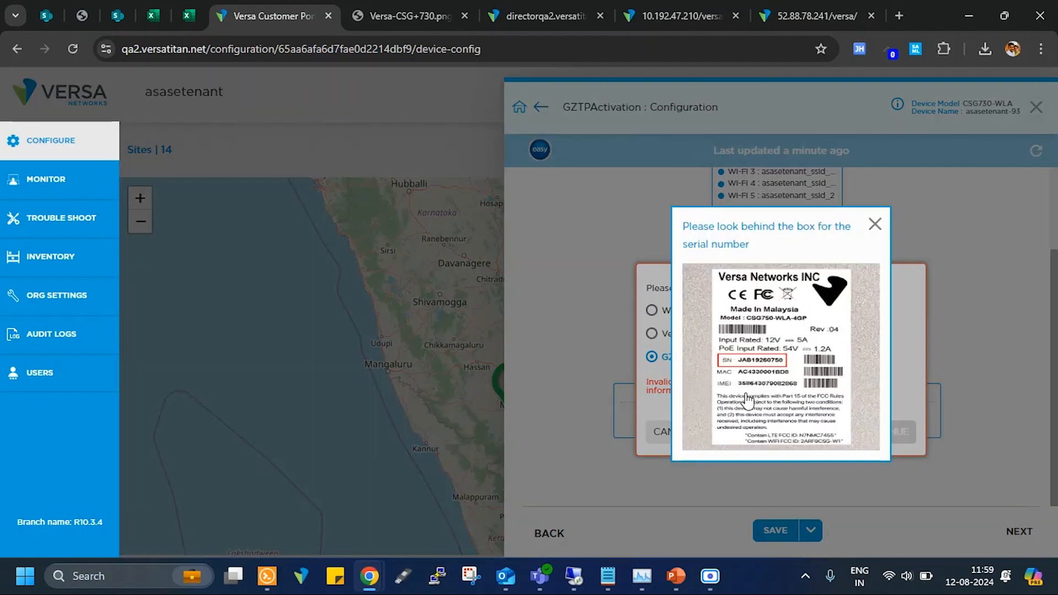
pyautogui.click(876, 224)
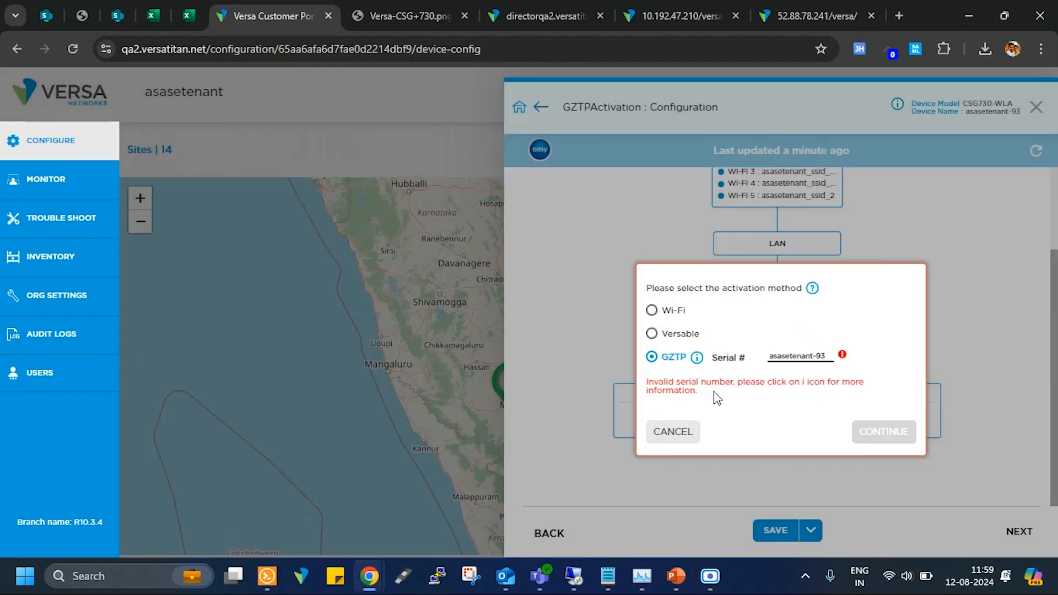
pyautogui.click(697, 359)
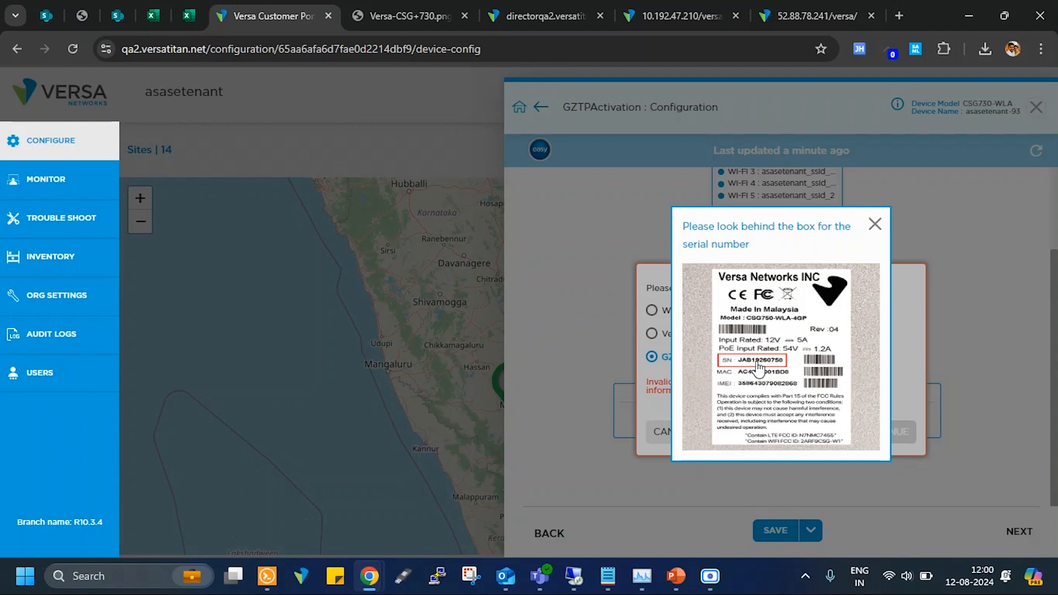
pyautogui.click(871, 226)
# Switch to Notepad and copy the device serial number to replace the one in the GZTP activation settings.
pyautogui.tripleClick(807, 358)
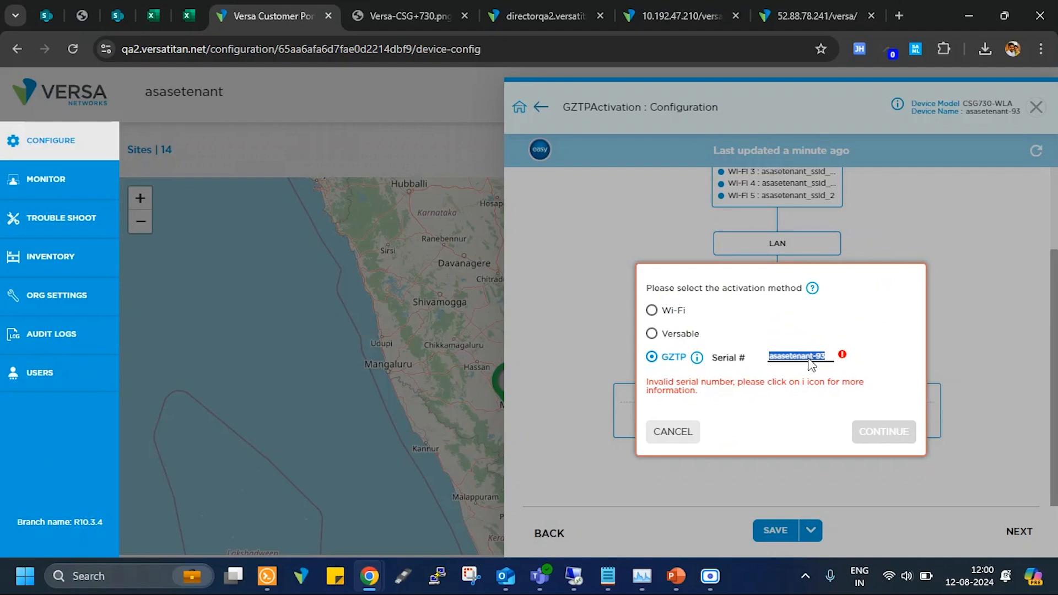
pyautogui.click(606, 586)
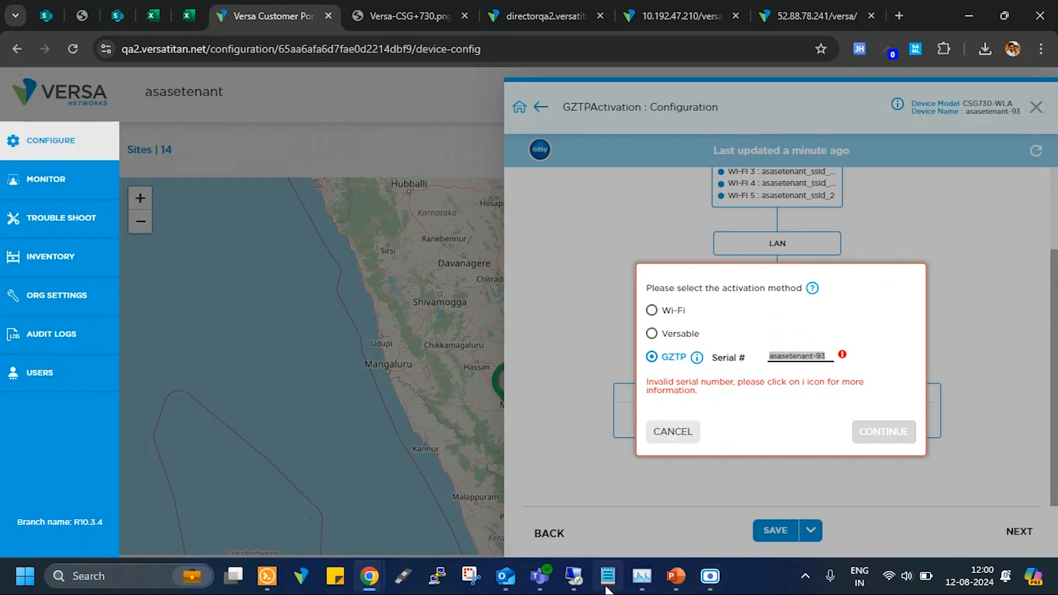
pyautogui.click(142, 150)
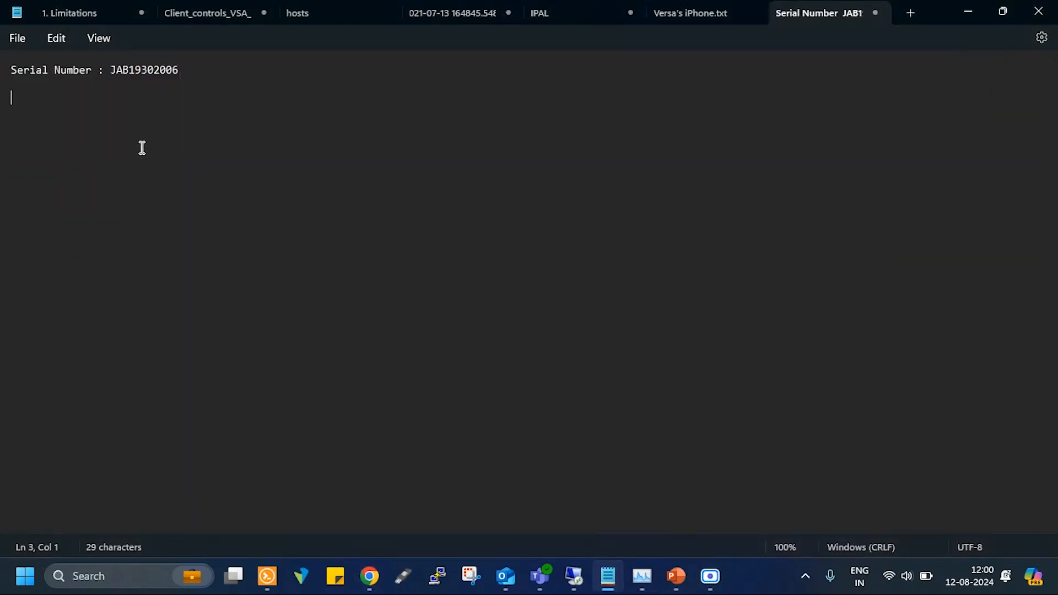
pyautogui.doubleClick(144, 67)
pyautogui.hotkey('ctrl', 'c')
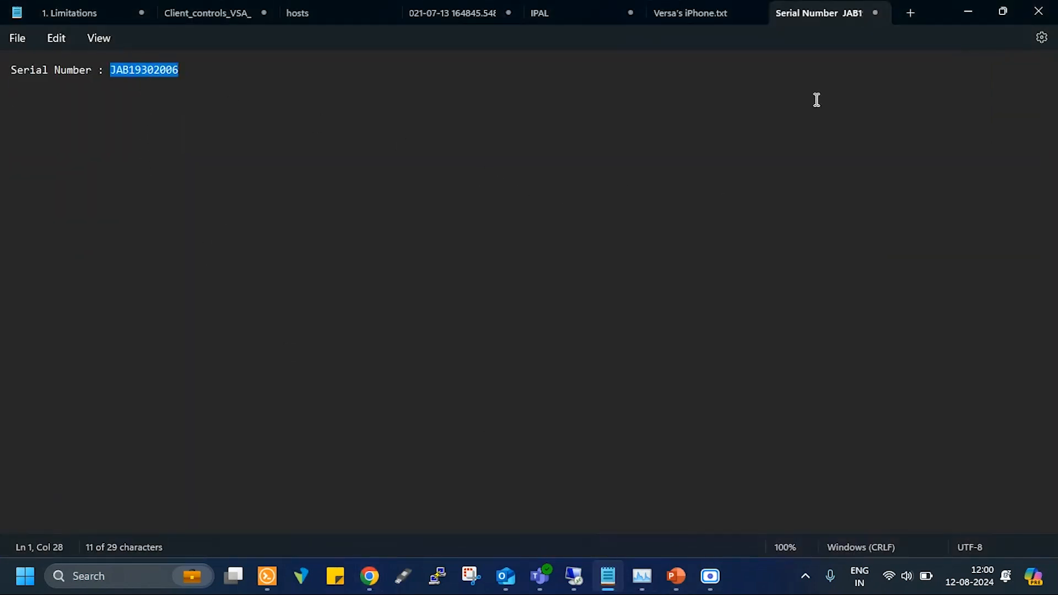
pyautogui.click(968, 11)
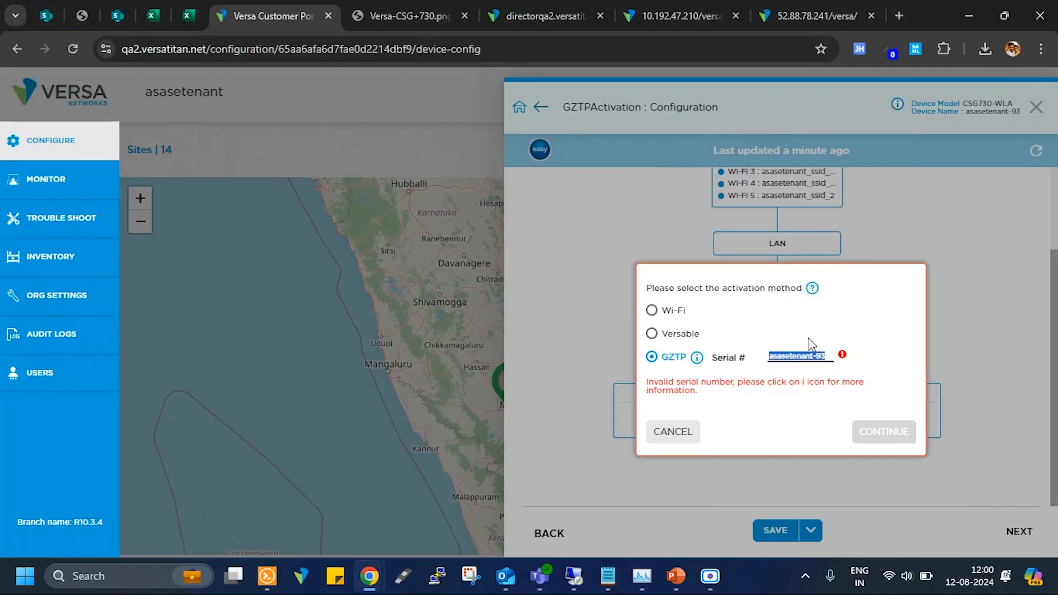
# Enter the copied device serial number for GZTP activation, validate it and continue with the deployment.
pyautogui.hotkey('ctrl', 'v')
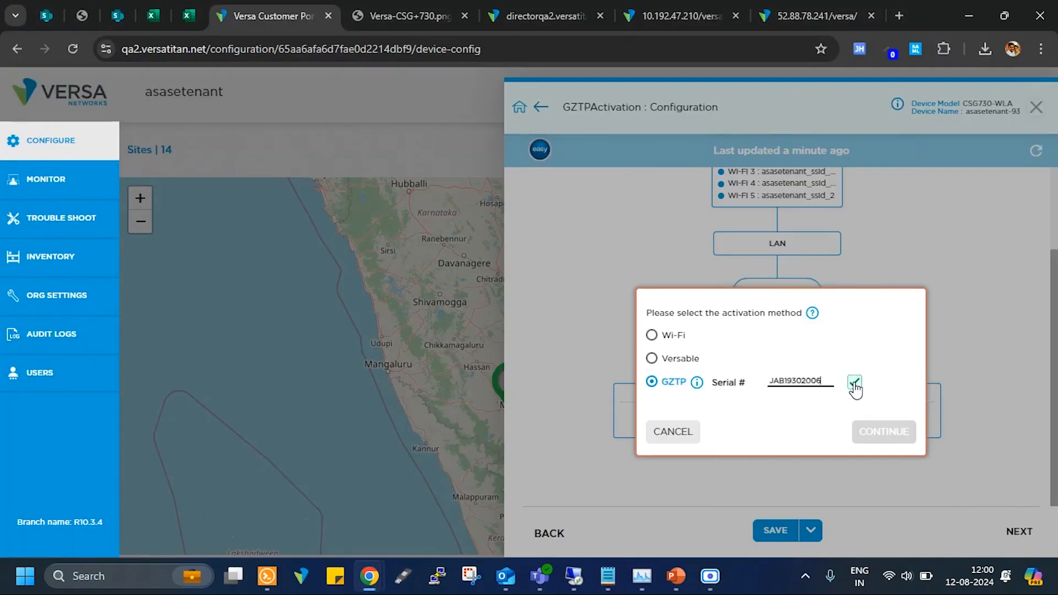
pyautogui.click(855, 389)
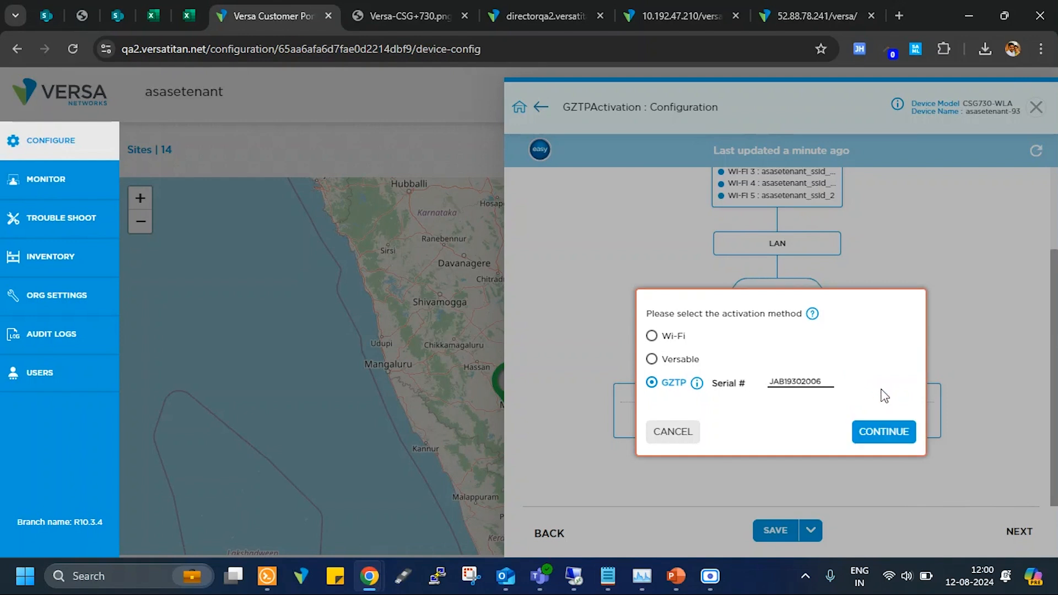
pyautogui.click(883, 433)
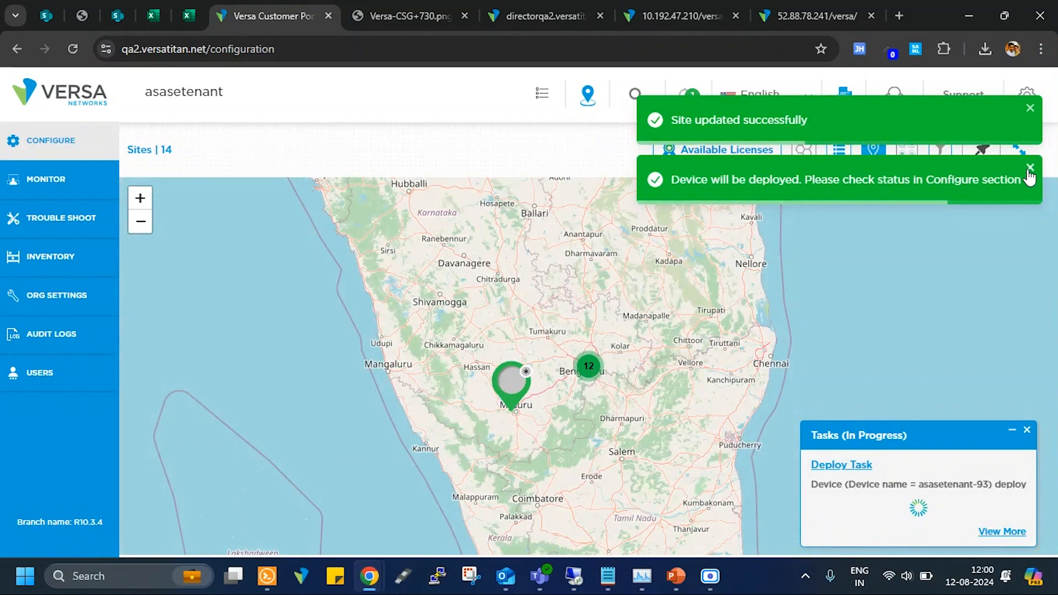
# Show the sites in the honeycomb view and check the running deploy task's messages for the GZTP activation method.
pyautogui.click(1029, 108)
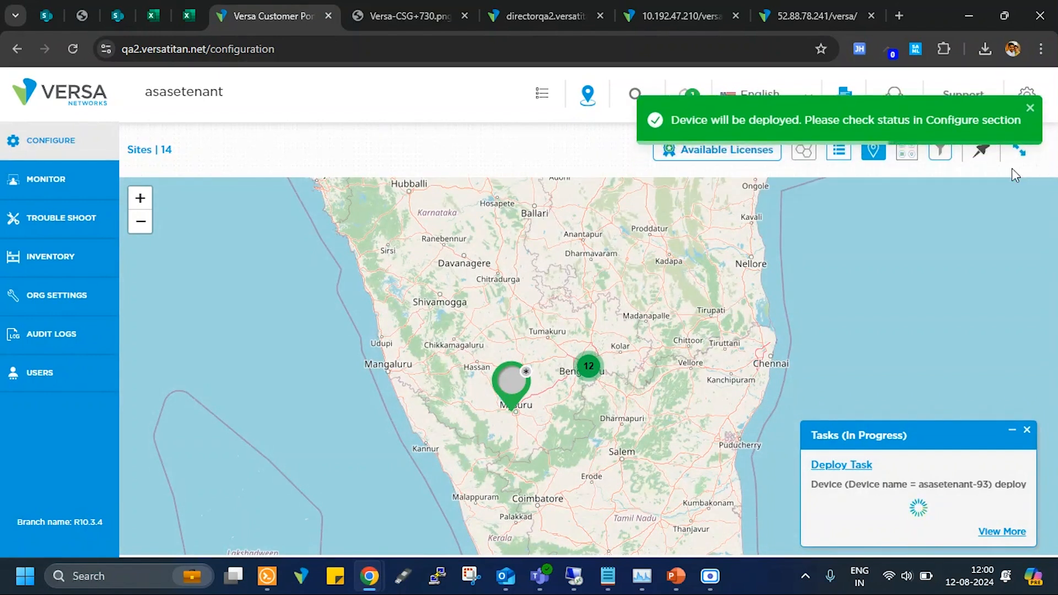
pyautogui.click(803, 157)
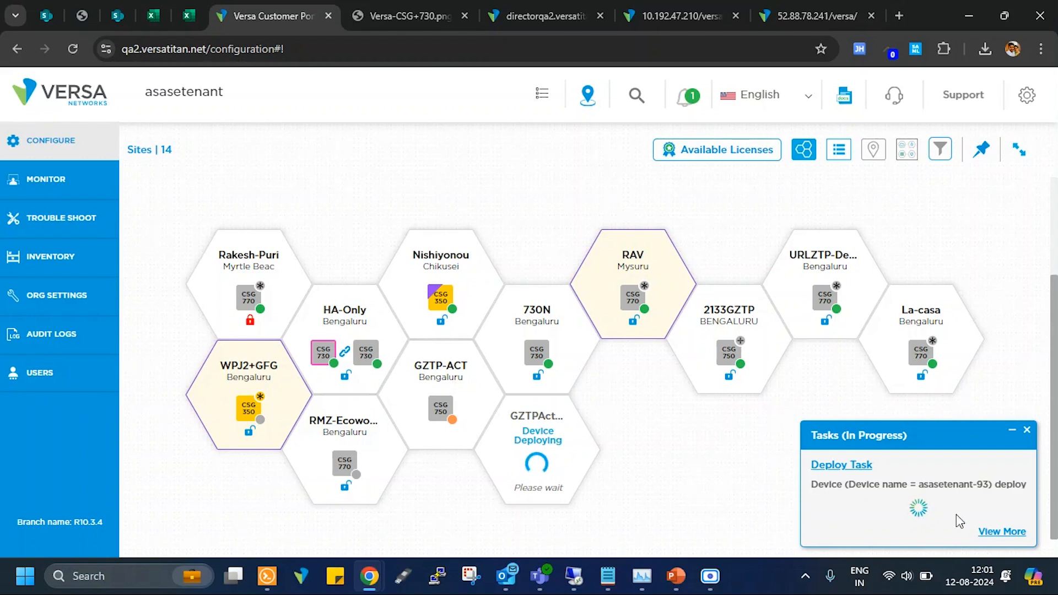
pyautogui.click(1001, 532)
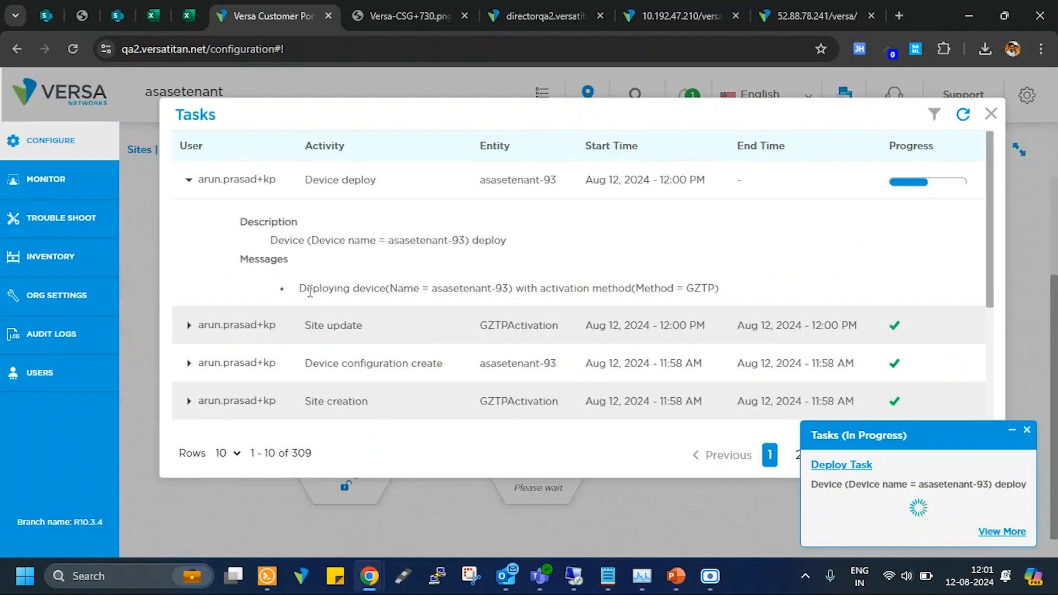
pyautogui.moveTo(302, 289); pyautogui.dragTo(810, 291)
pyautogui.click(847, 283)
pyautogui.click(991, 114)
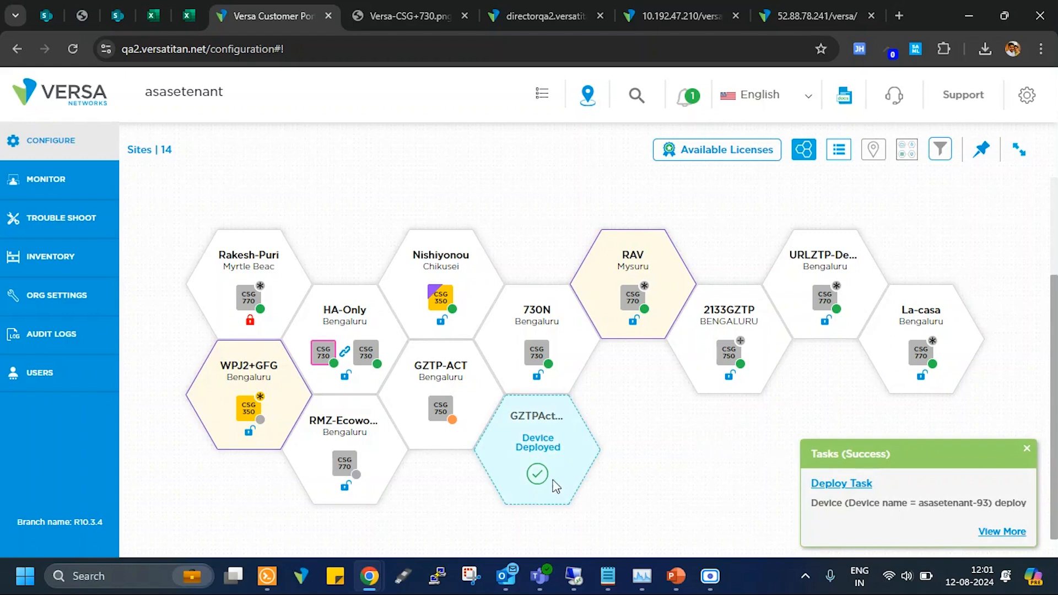
# Reopen the deploy task's details and review its message about the deployment in director.
pyautogui.click(1003, 531)
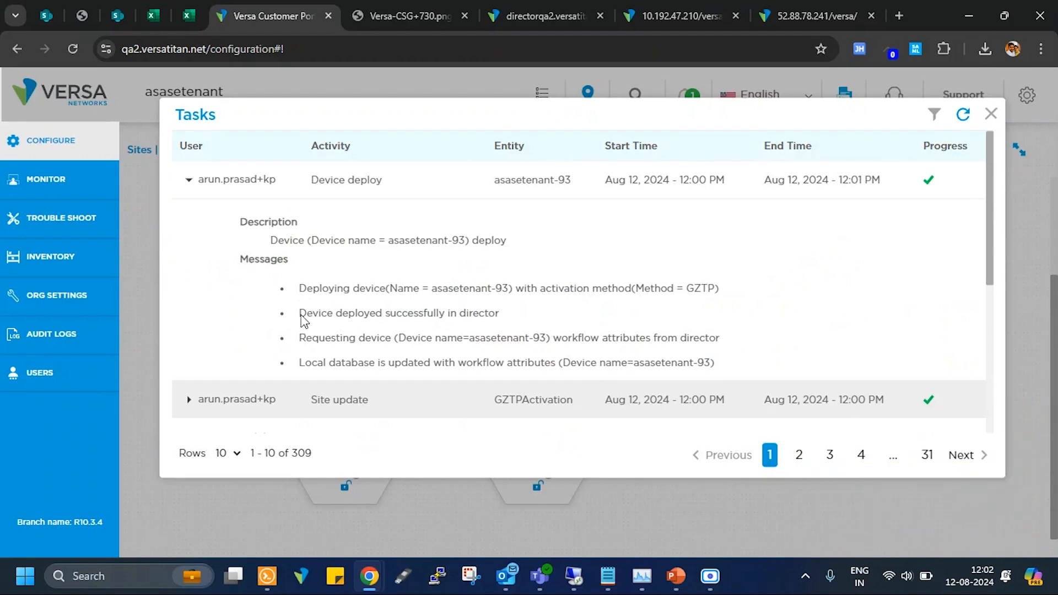
pyautogui.moveTo(299, 313); pyautogui.dragTo(546, 322)
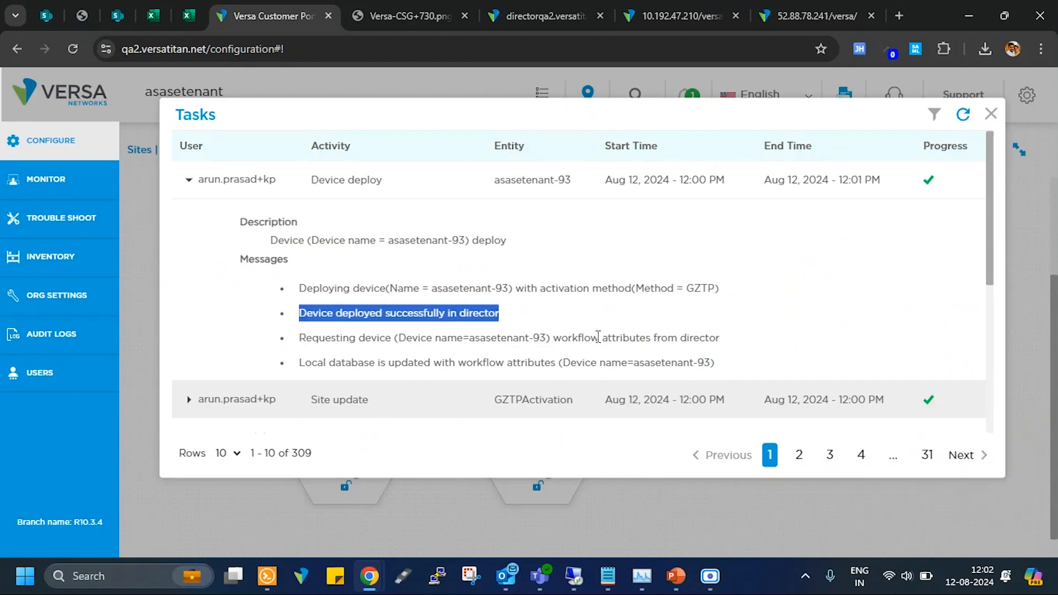
pyautogui.click(520, 329)
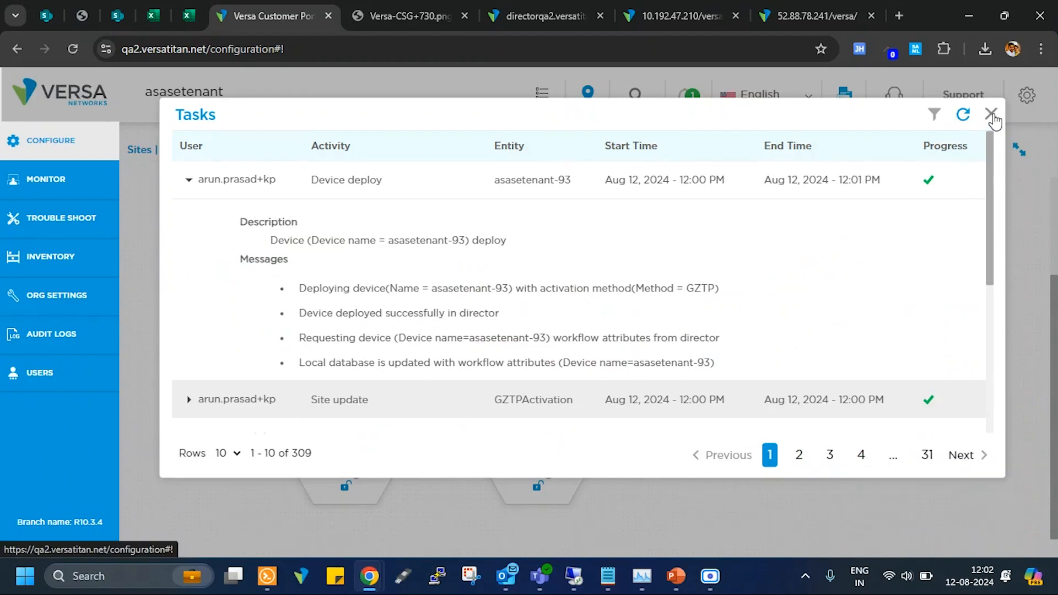
pyautogui.click(989, 116)
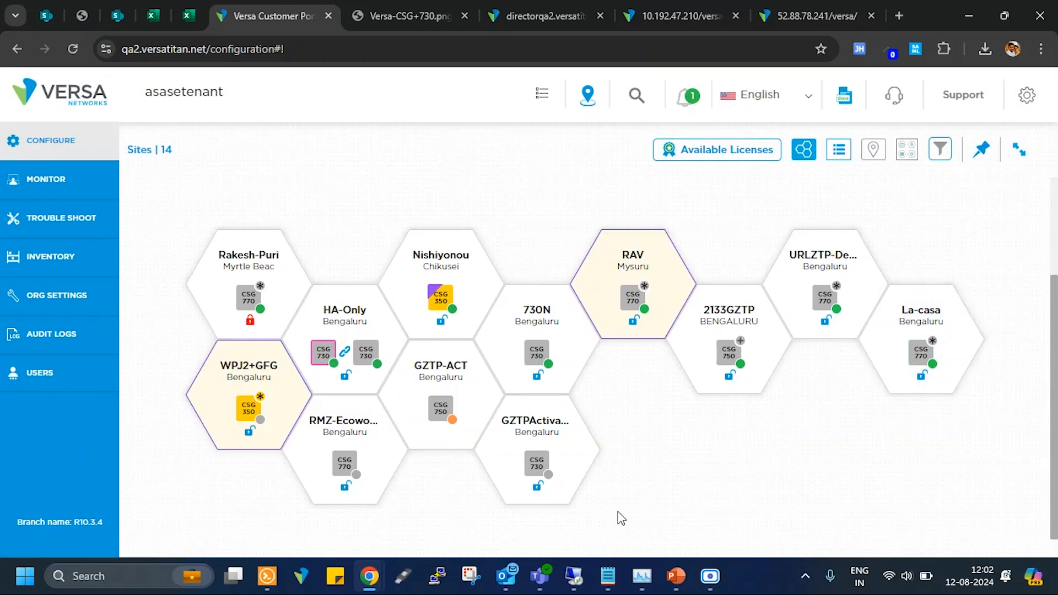
# Check the serial number in the GZTPActivation site's device details and open its device activation instructions.
pyautogui.moveTo(548, 483)
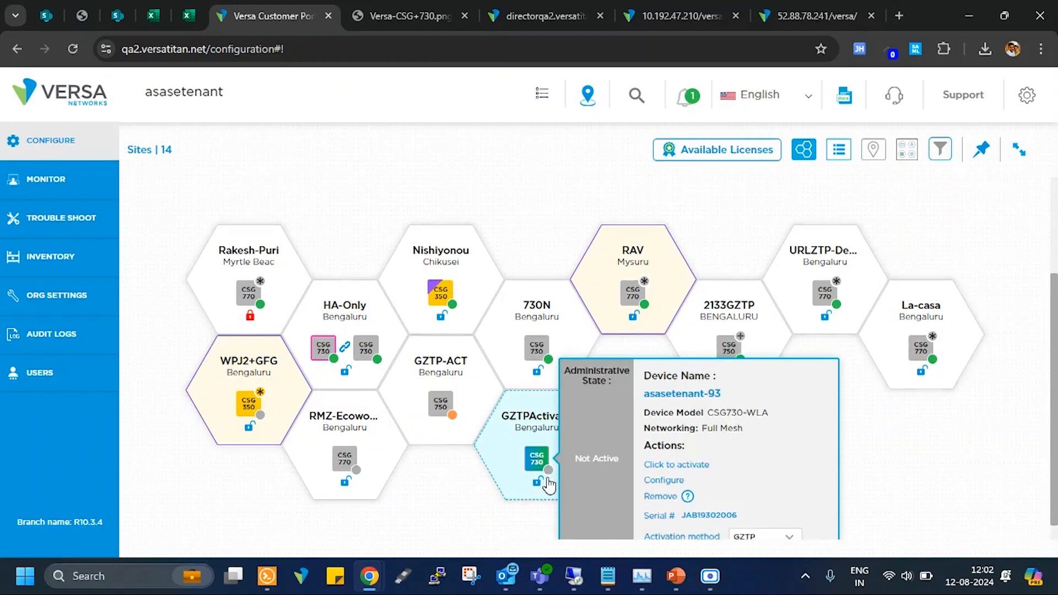
pyautogui.scroll(-1, 633, 463)
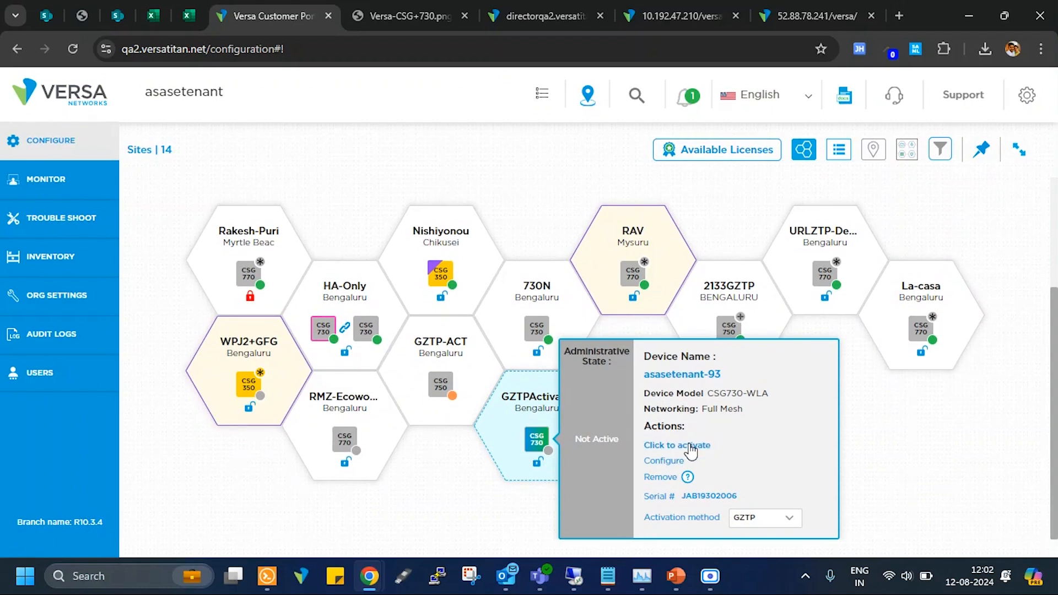
pyautogui.moveTo(684, 497); pyautogui.dragTo(748, 499)
pyautogui.click(758, 499)
pyautogui.click(686, 452)
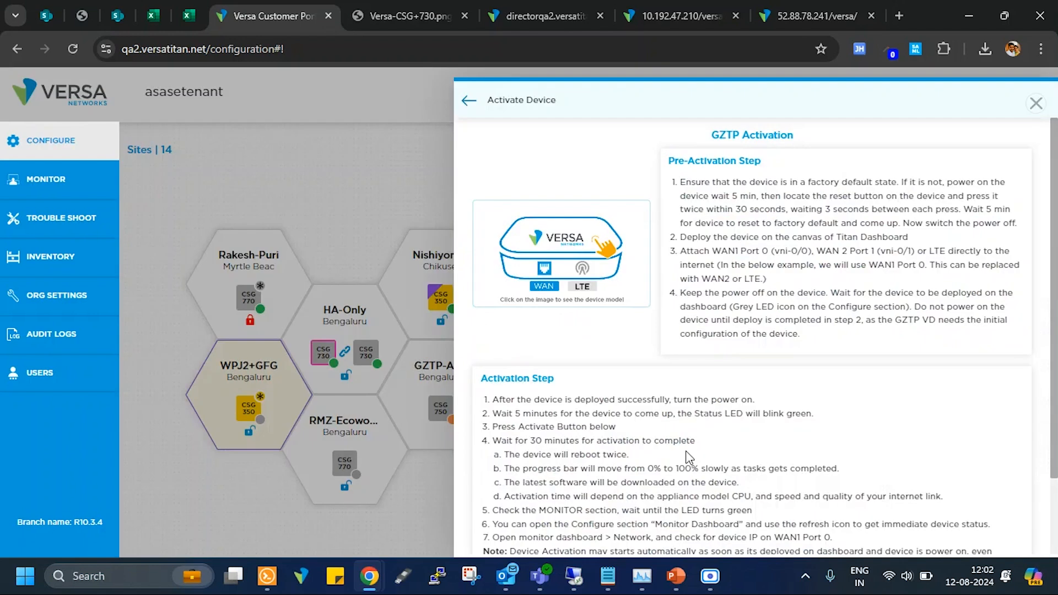
# Read through the GZTP pre-activation and activation steps, briefly consulting the GZTP slide in PowerPoint.
pyautogui.scroll(-2, 881, 435)
pyautogui.scroll(-1, 955, 432)
pyautogui.scroll(2, 955, 431)
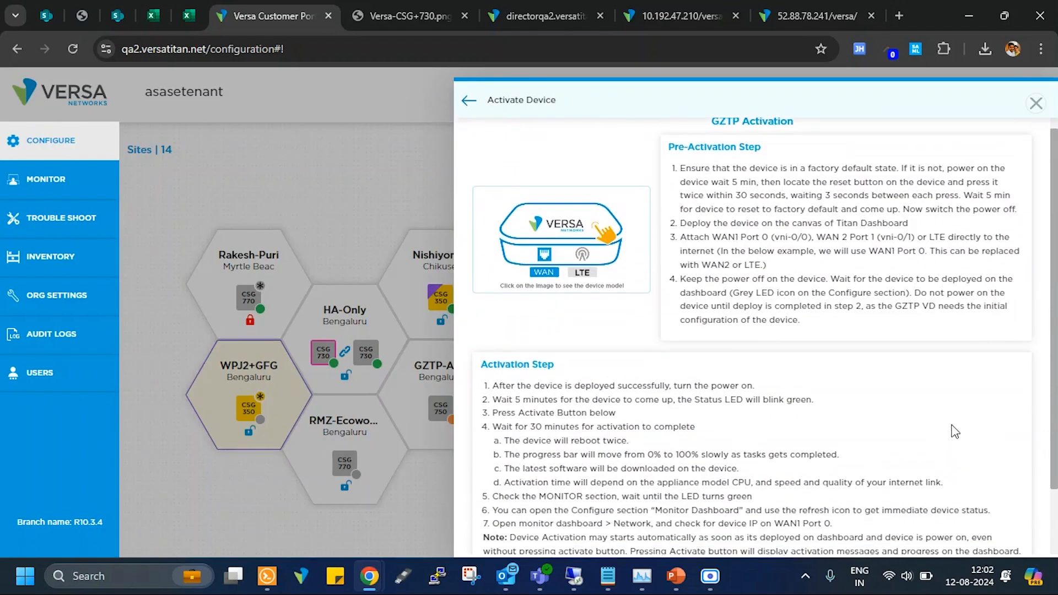
pyautogui.scroll(-2, 955, 431)
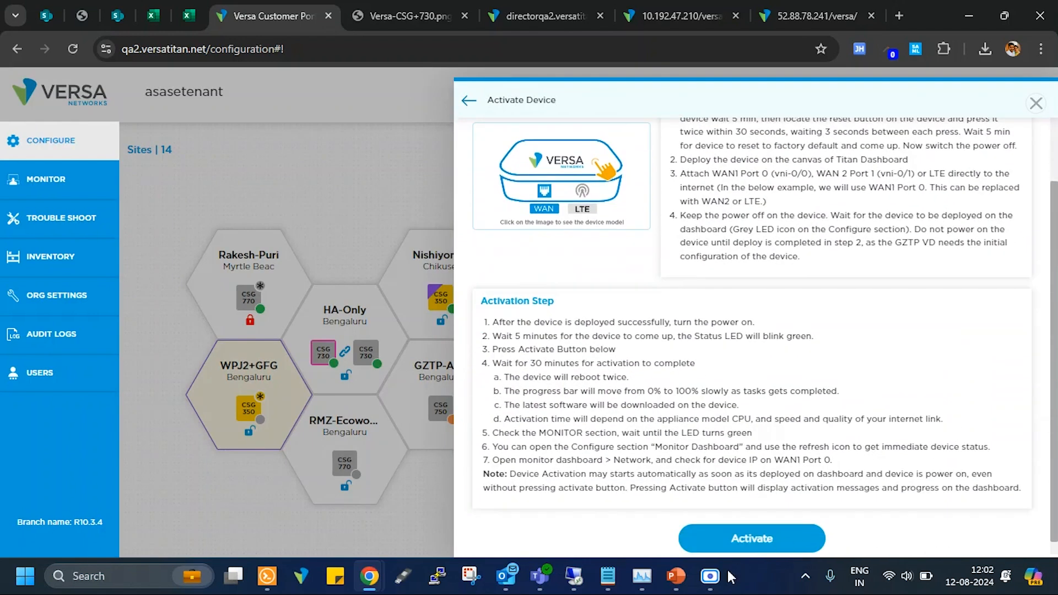
pyautogui.click(684, 583)
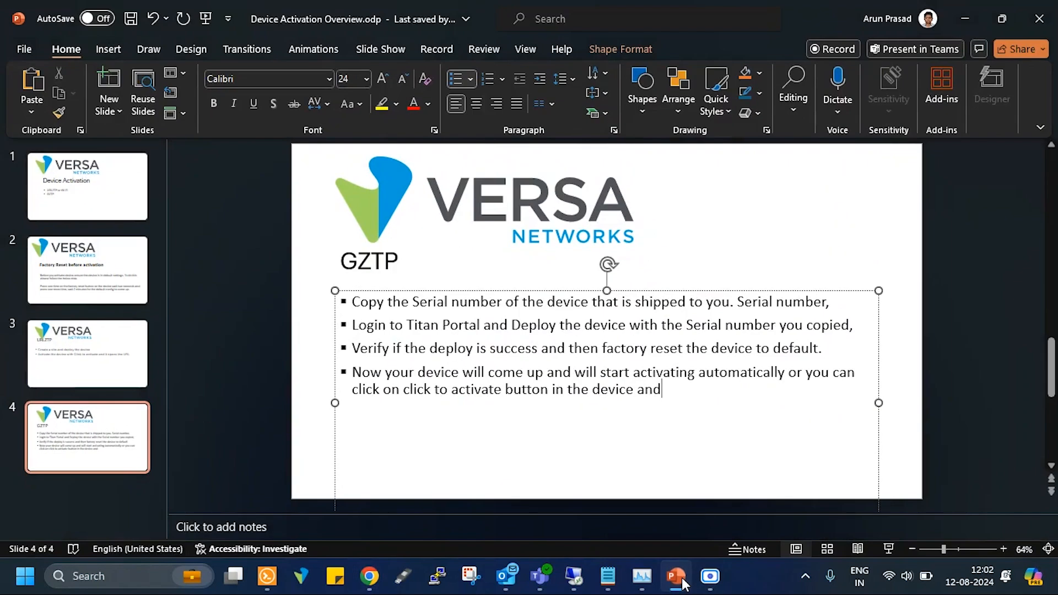
pyautogui.click(683, 583)
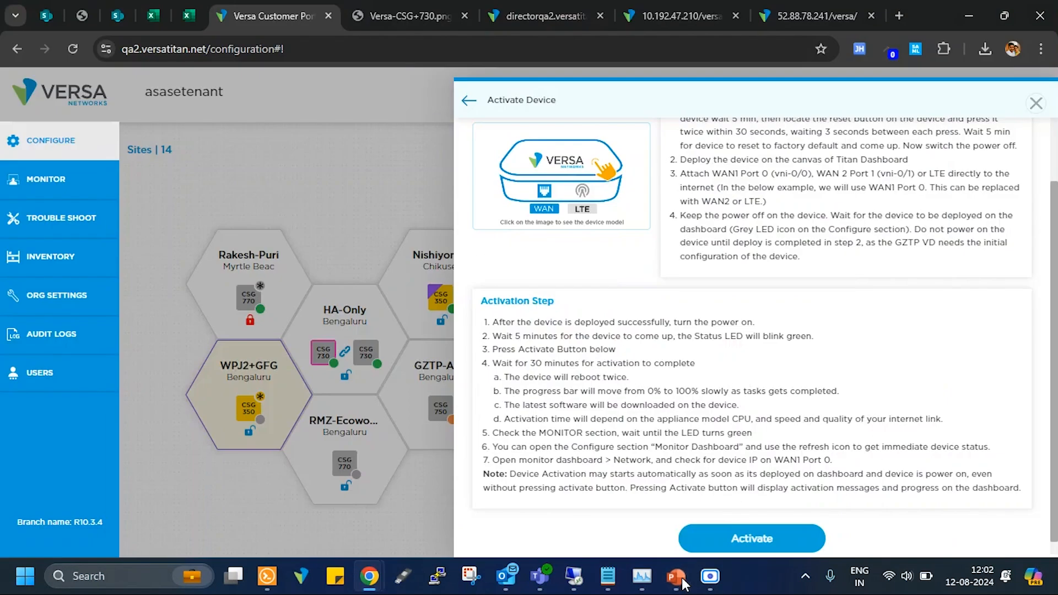
pyautogui.scroll(-1, 776, 452)
pyautogui.scroll(3, 762, 485)
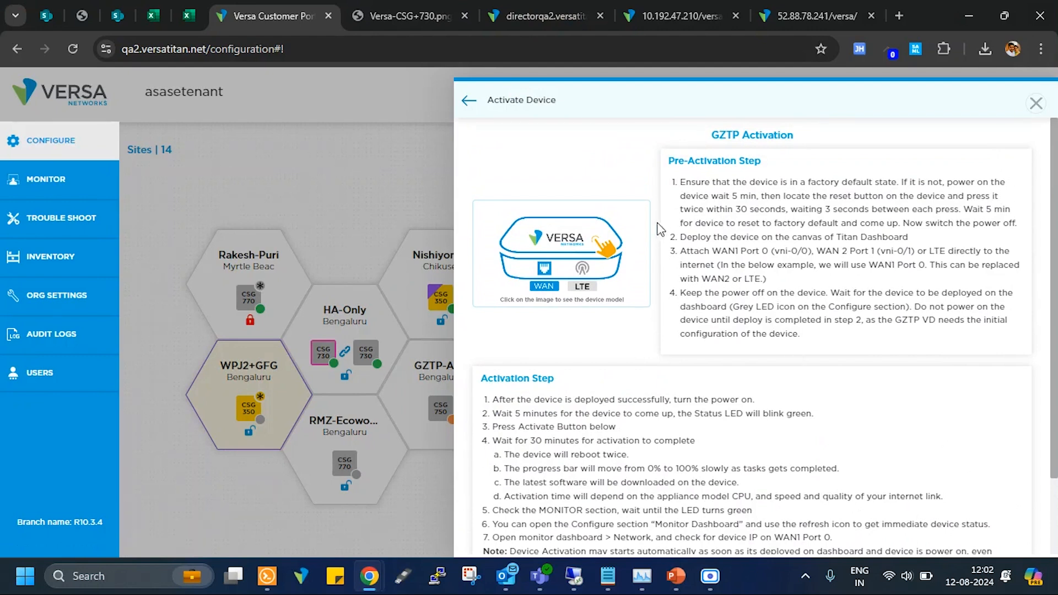
# Highlight the factory default reset instruction and examine the CSG730-WLA device image, including its full-size version.
pyautogui.moveTo(696, 223); pyautogui.dragTo(841, 222)
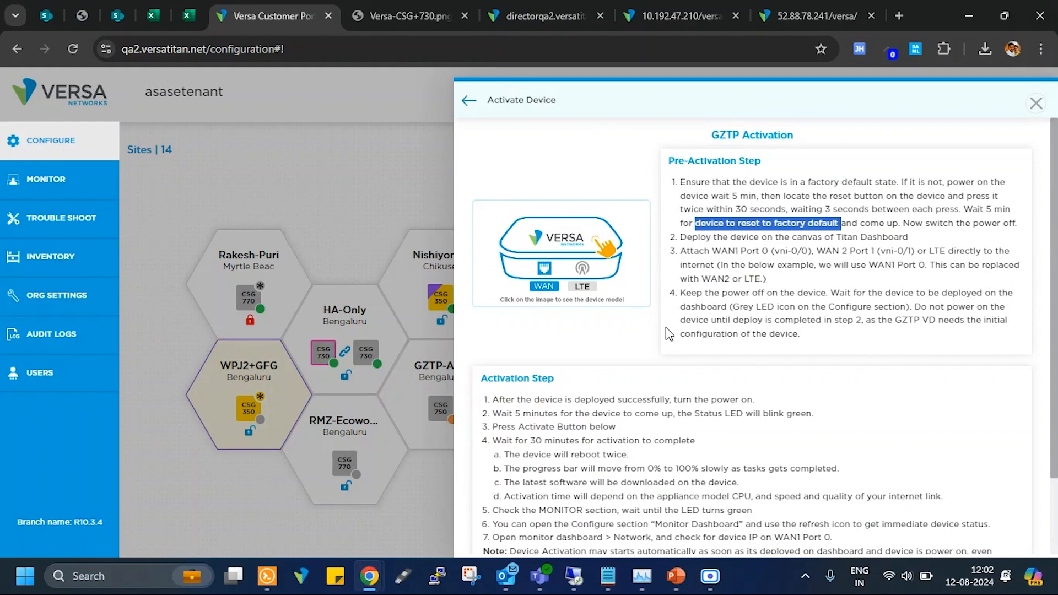
pyautogui.click(562, 249)
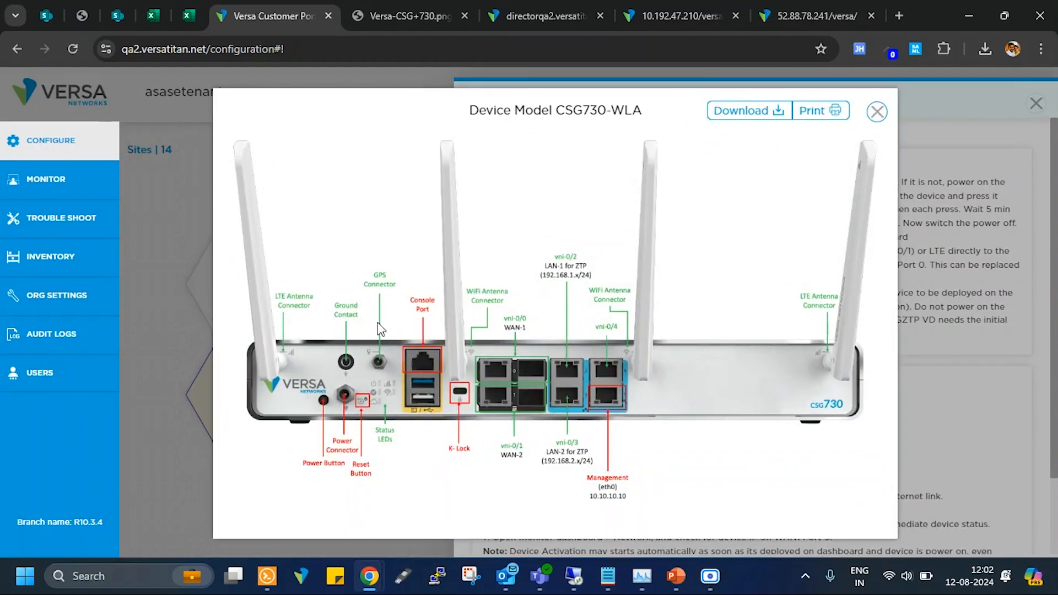
pyautogui.click(419, 25)
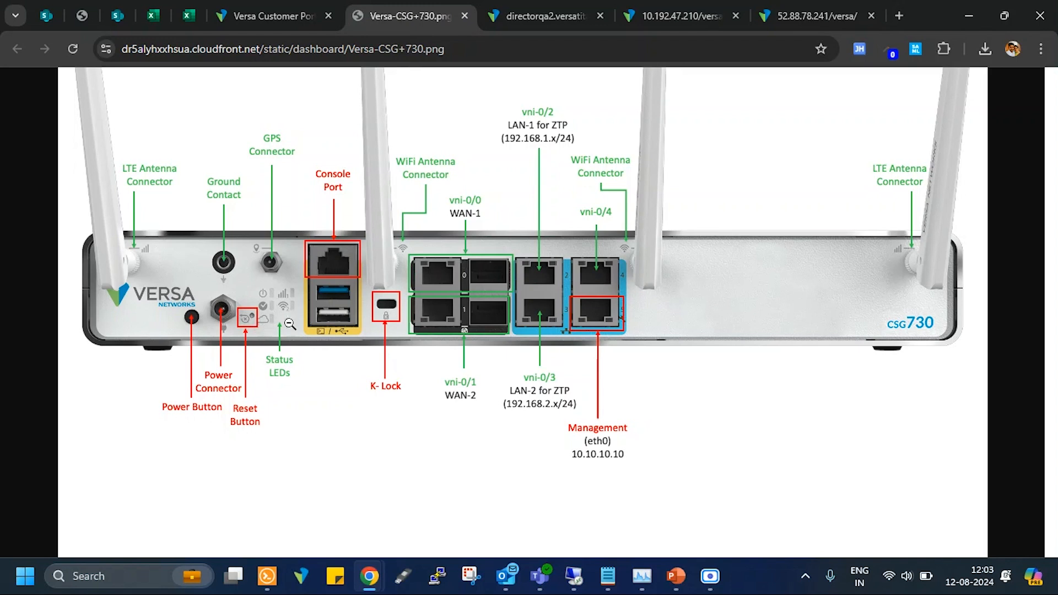
# Return to the Versa customer portal, close the CSG730-WLA device image and reread the GZTP pre-activation and activation steps.
pyautogui.moveTo(289, 20)
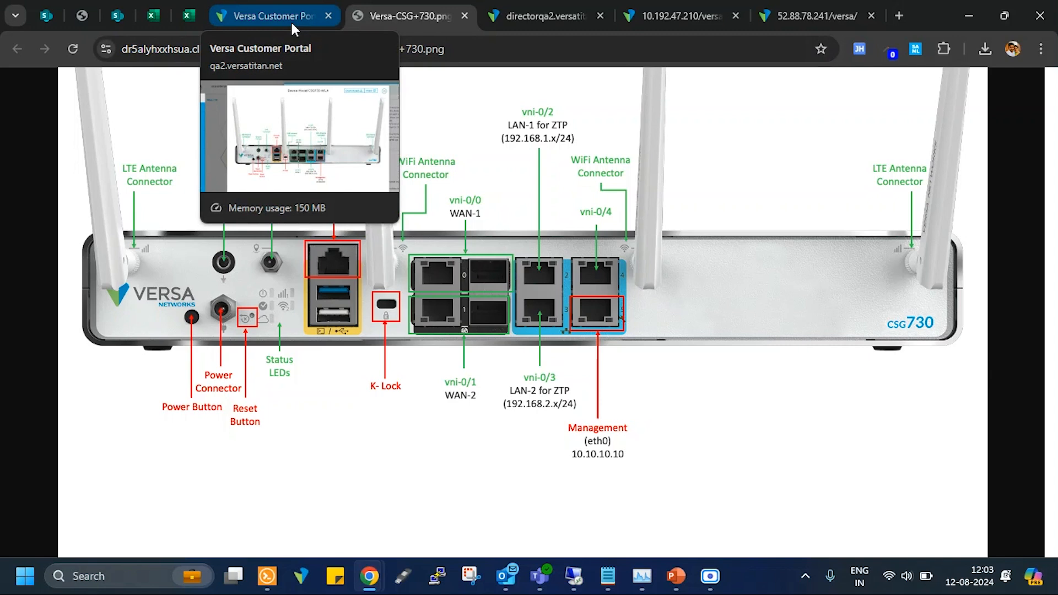
pyautogui.click(290, 20)
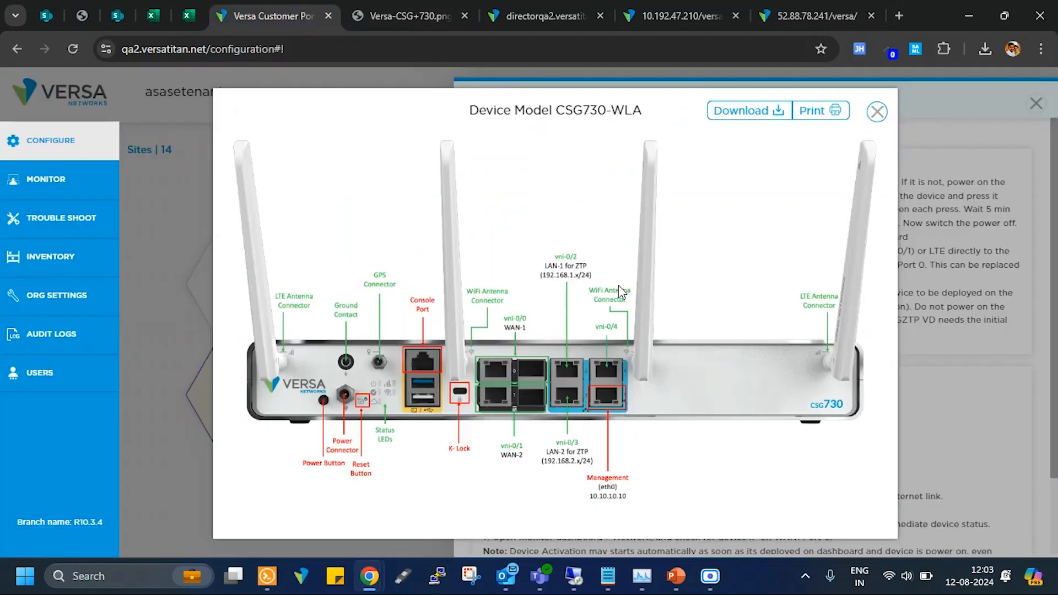
pyautogui.click(875, 112)
pyautogui.scroll(-2, 859, 391)
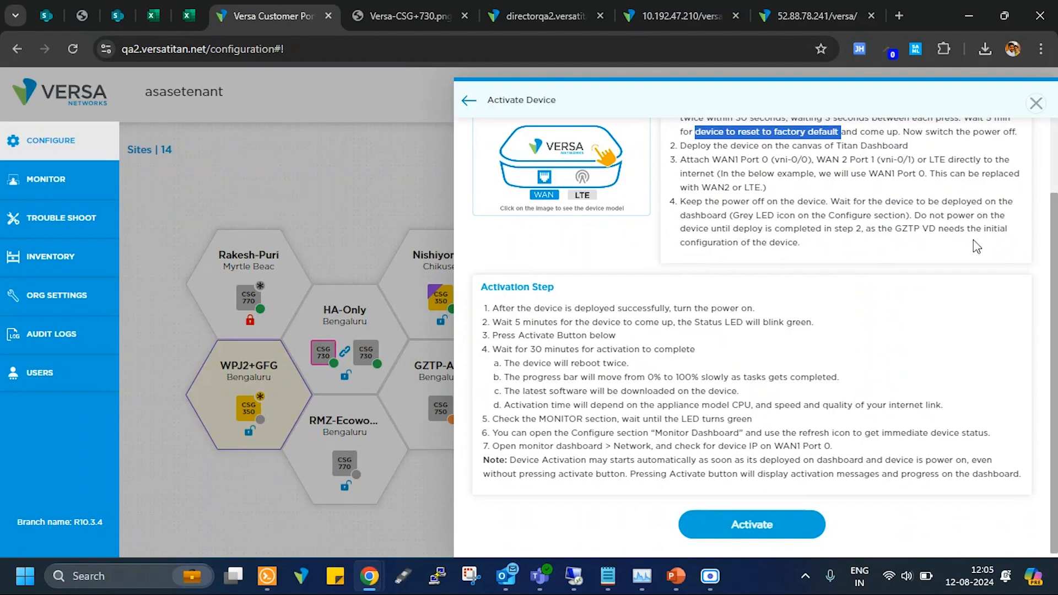
pyautogui.scroll(2, 976, 246)
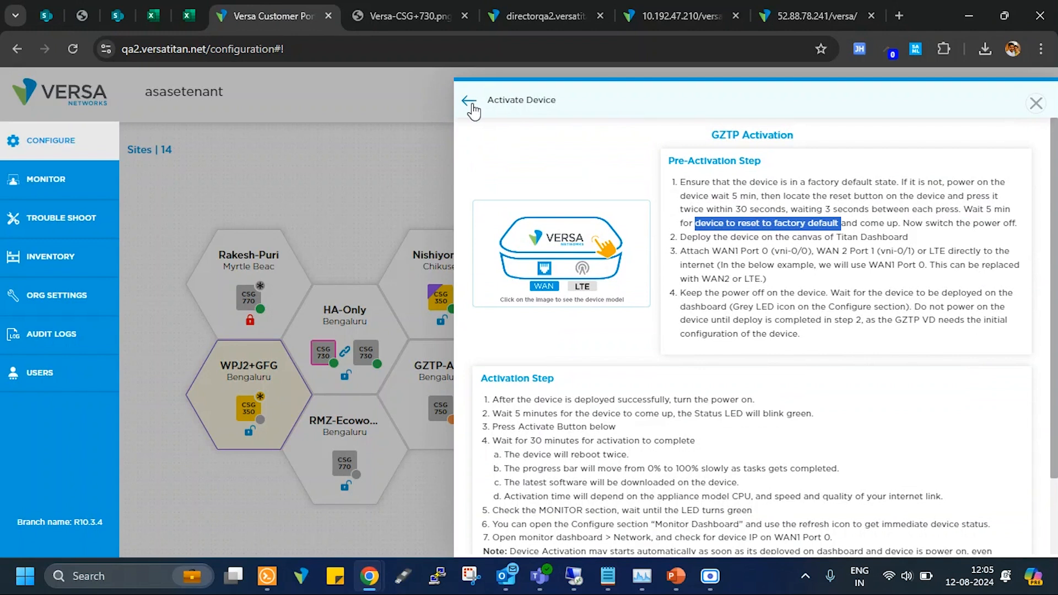
# Leave the activation instructions, start the GZTP activation of the GZTPActivation site's device and highlight the estimated time remaining.
pyautogui.click(472, 105)
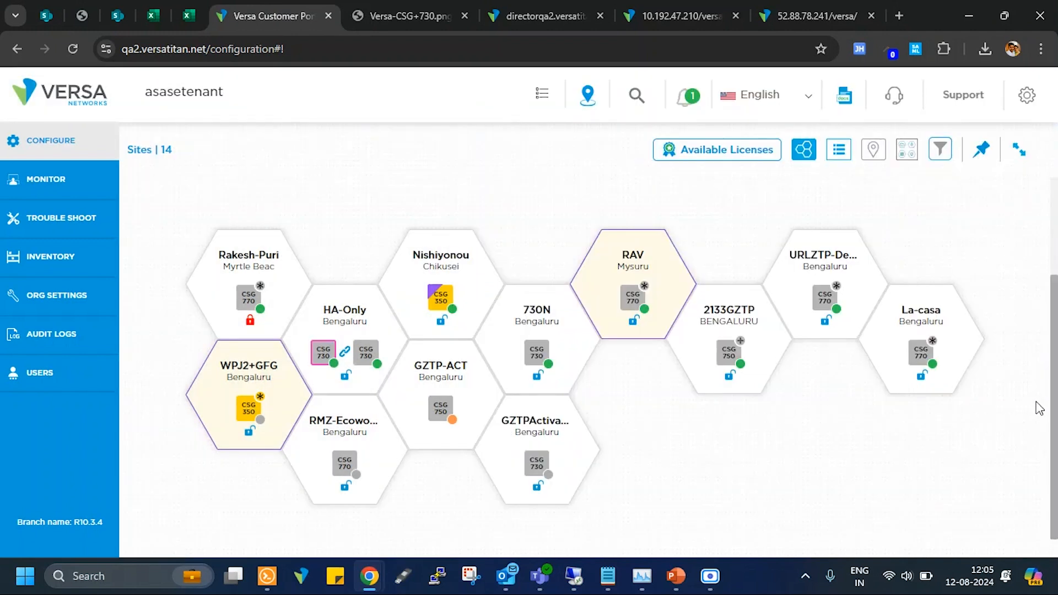
pyautogui.click(550, 482)
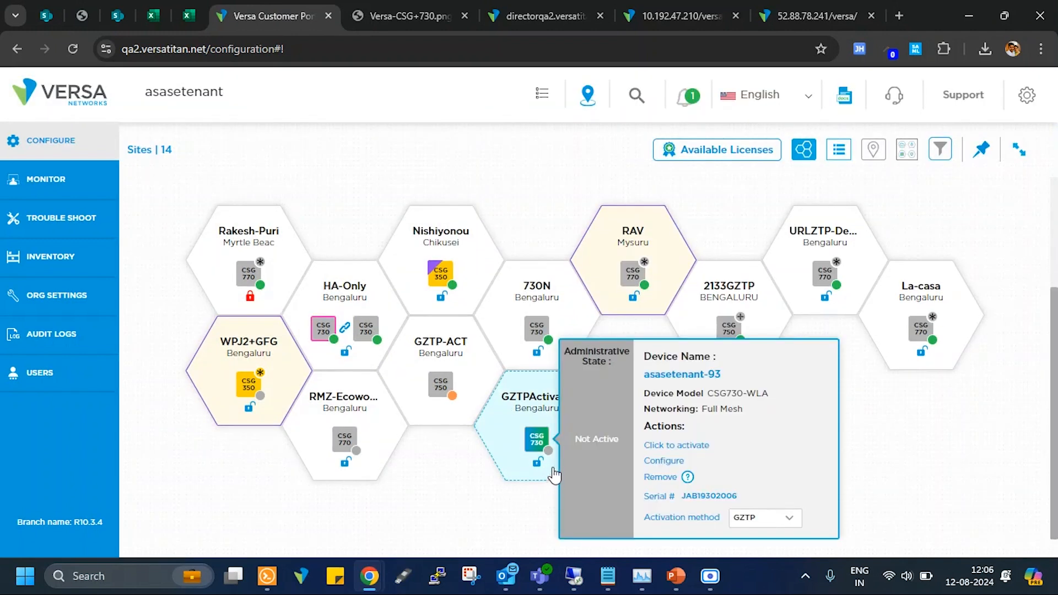
pyautogui.click(697, 447)
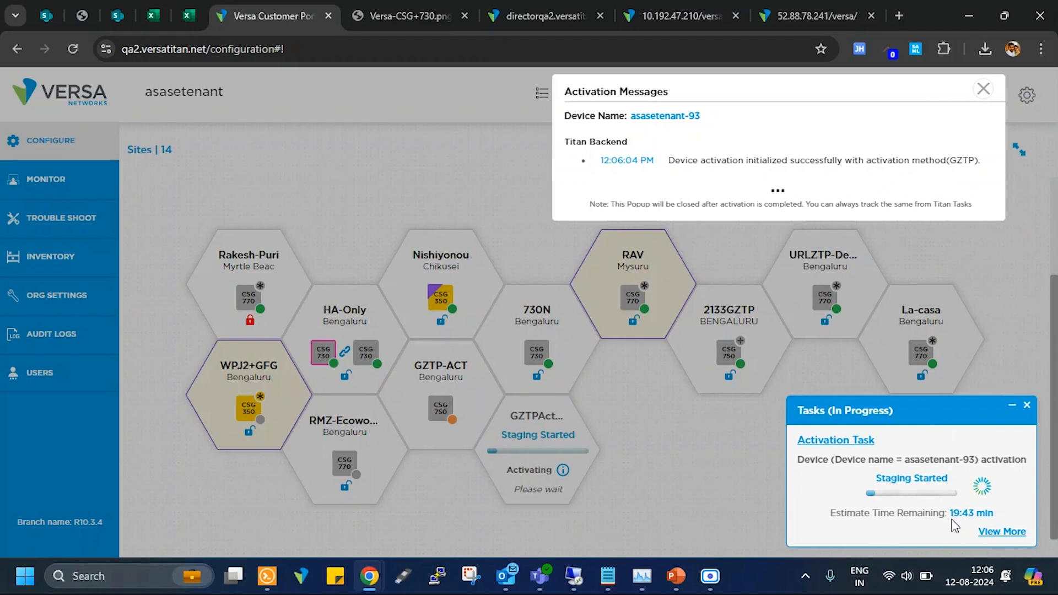
pyautogui.moveTo(950, 512); pyautogui.dragTo(992, 513)
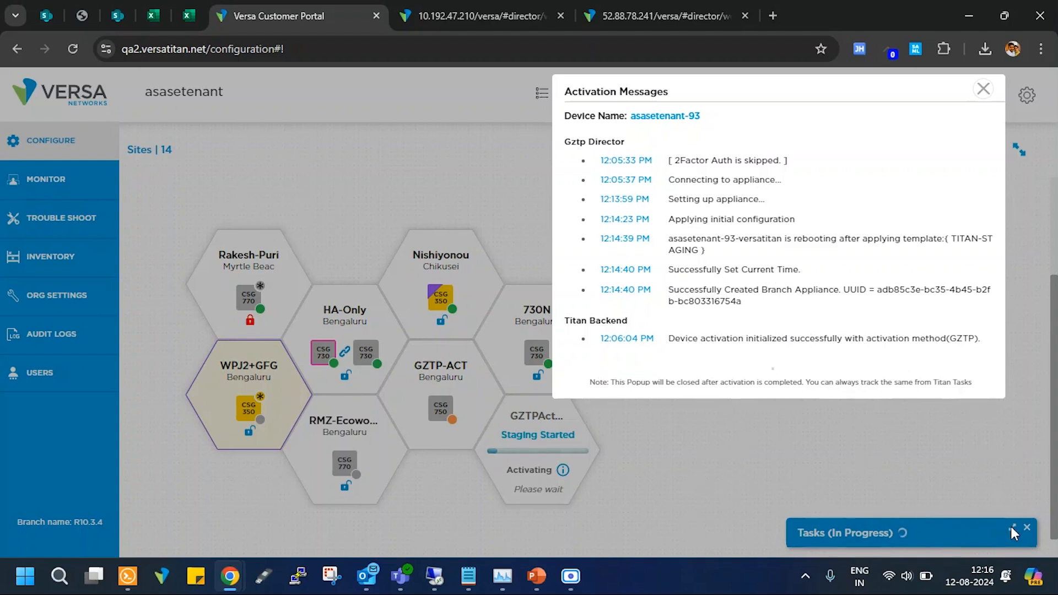
# Dismiss the activation messages, expand the in-progress activation task and review its detailed messages in the task list.
pyautogui.click(983, 88)
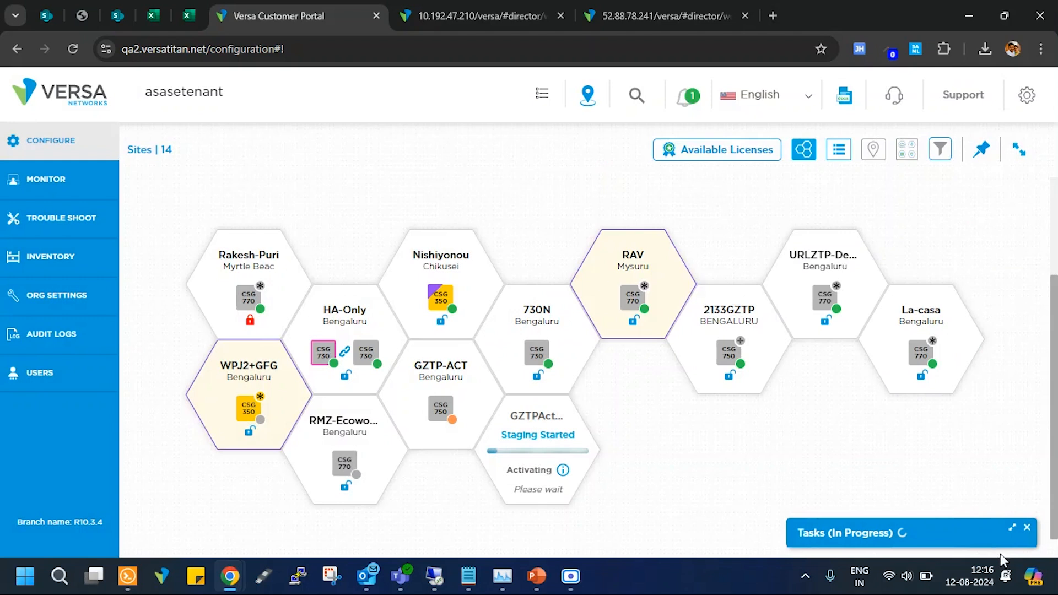
pyautogui.click(1012, 529)
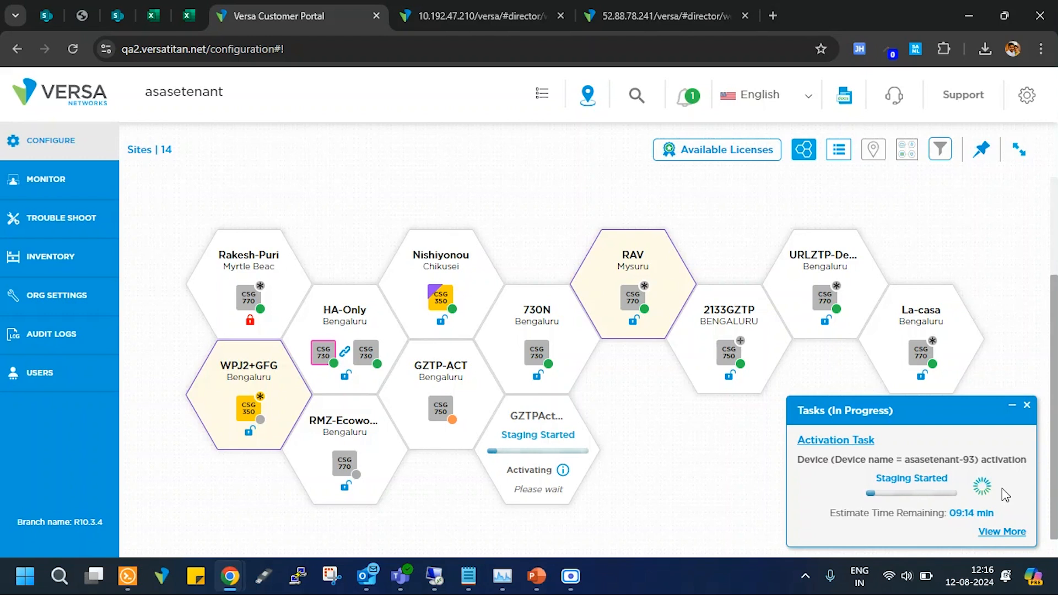
pyautogui.click(999, 532)
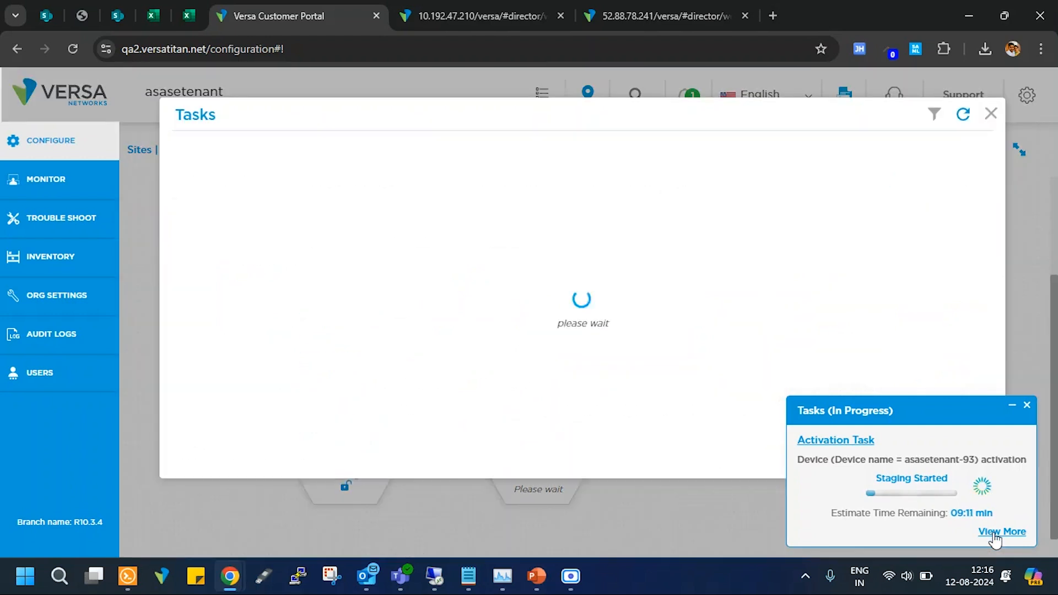
pyautogui.scroll(-3, 996, 381)
pyautogui.scroll(2, 996, 381)
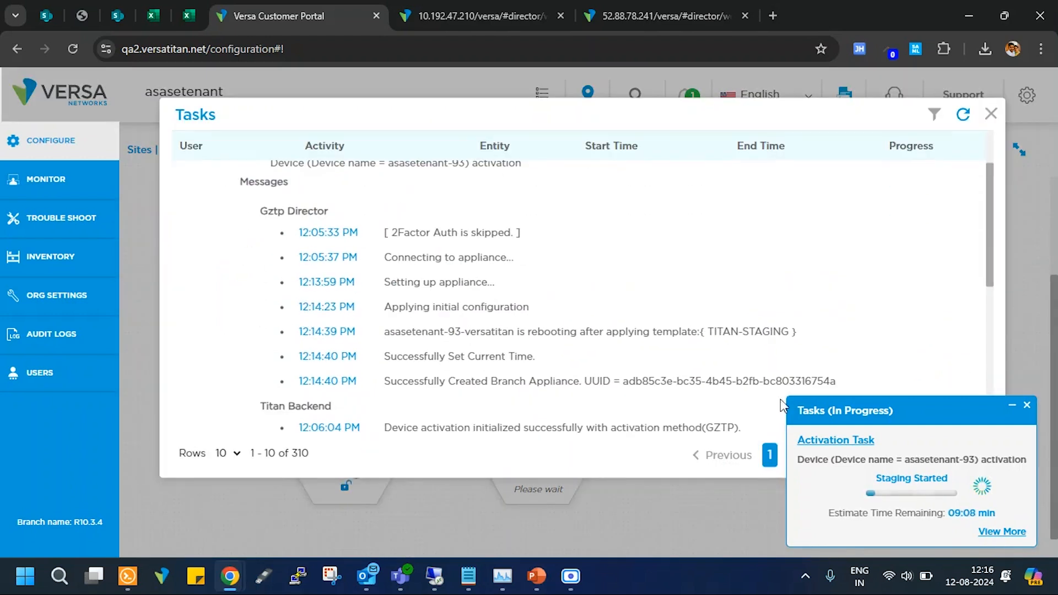
pyautogui.click(990, 116)
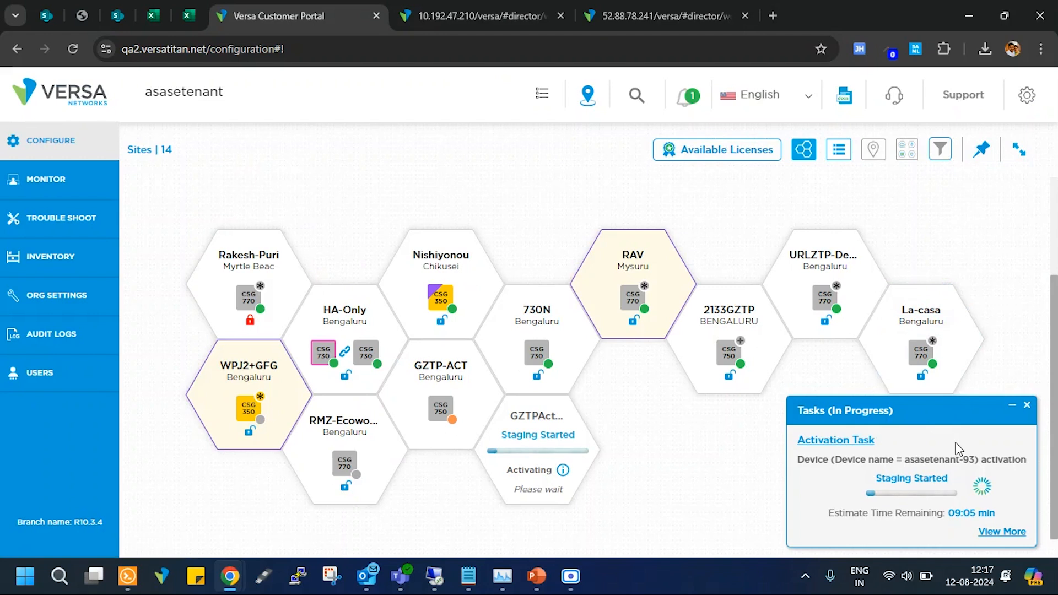
# Follow the activation messages for device asasetenant-93 through the Titan Director and Titan Monitor Service stages.
pyautogui.click(958, 449)
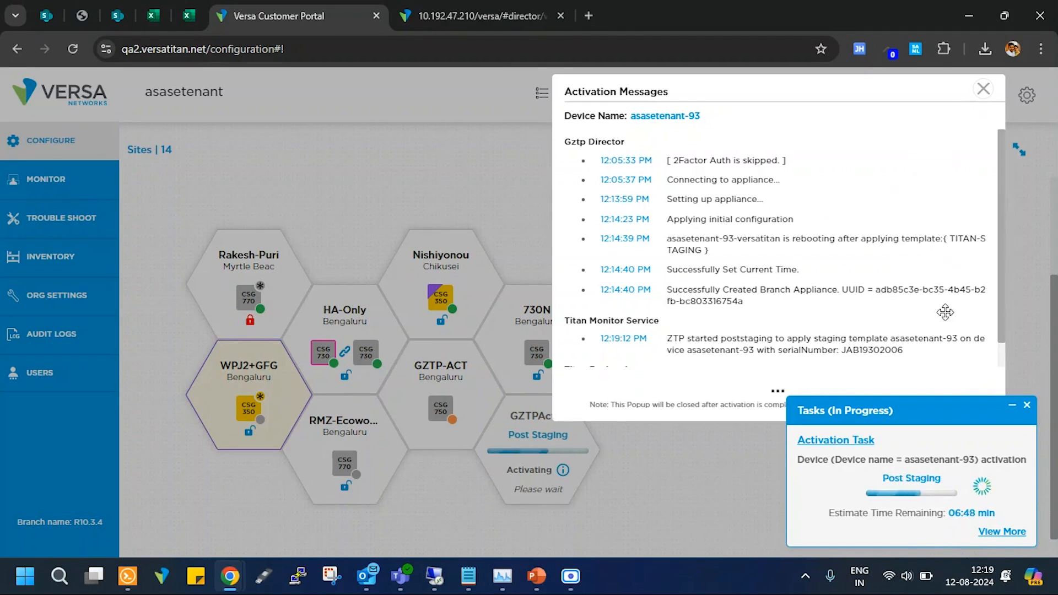
pyautogui.scroll(-1, 943, 298)
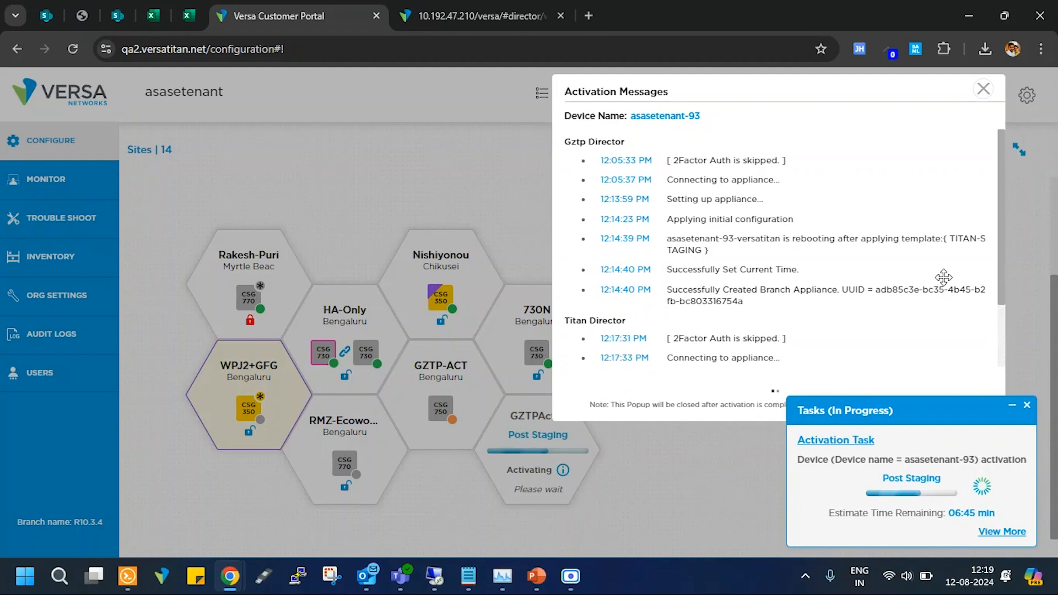
pyautogui.scroll(-3, 943, 278)
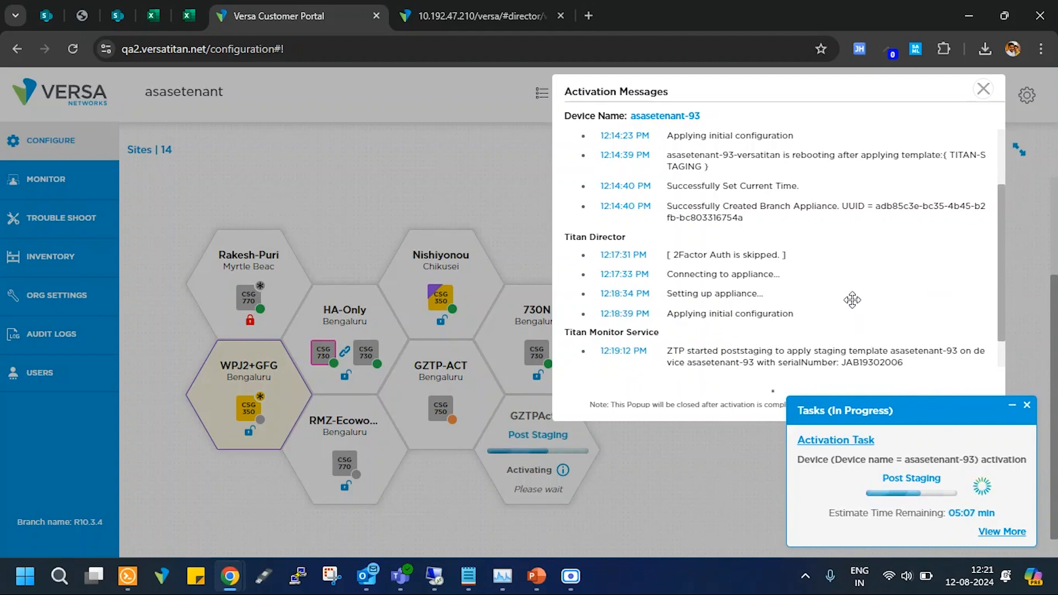
pyautogui.scroll(-2, 870, 286)
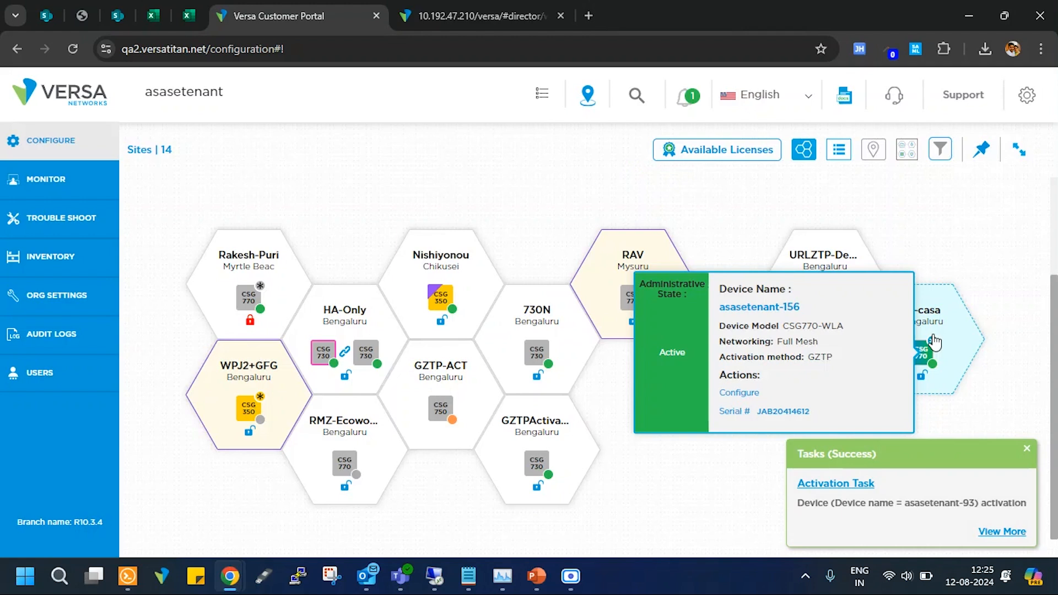
# Review the finished activation task's messages from Gztp Director, Titan Director, Titan Monitor Service and Titan Backend, and close the task list.
pyautogui.click(1006, 528)
pyautogui.scroll(-3, 920, 358)
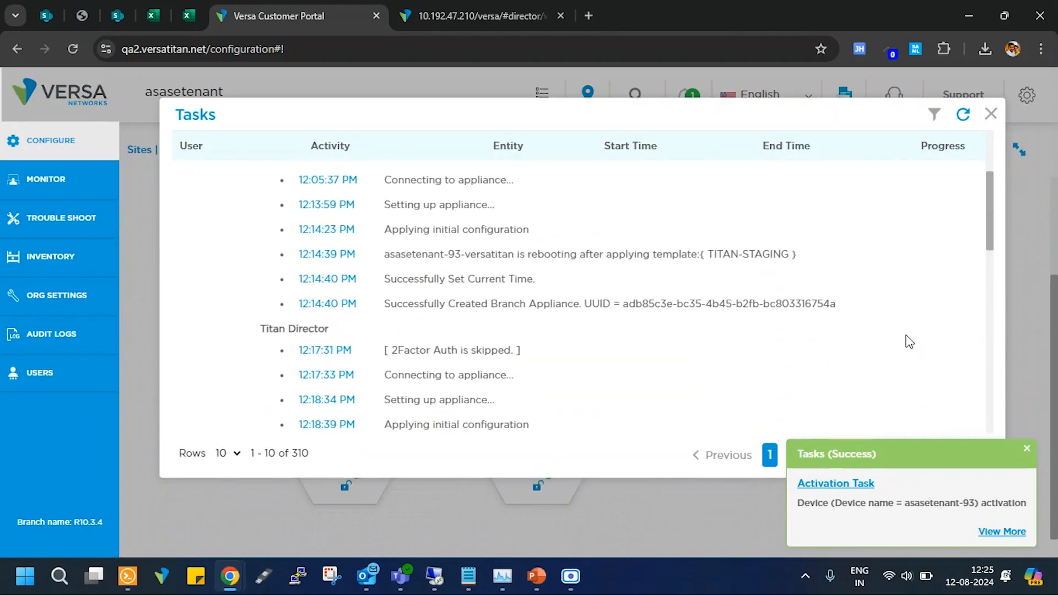
pyautogui.scroll(-10, 909, 342)
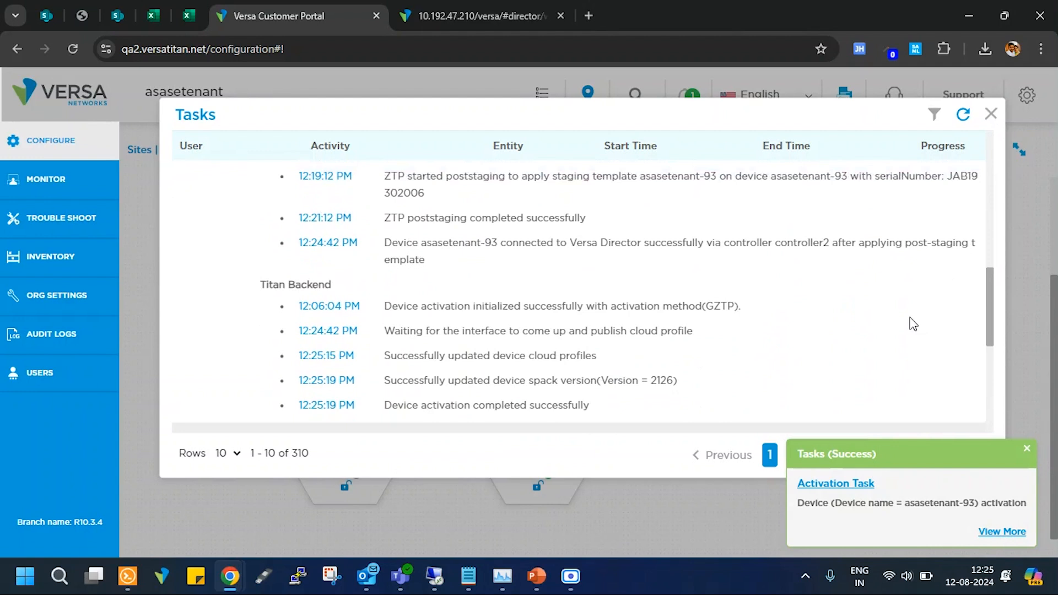
pyautogui.scroll(10, 912, 324)
pyautogui.scroll(-2, 486, 324)
pyautogui.scroll(2, 486, 324)
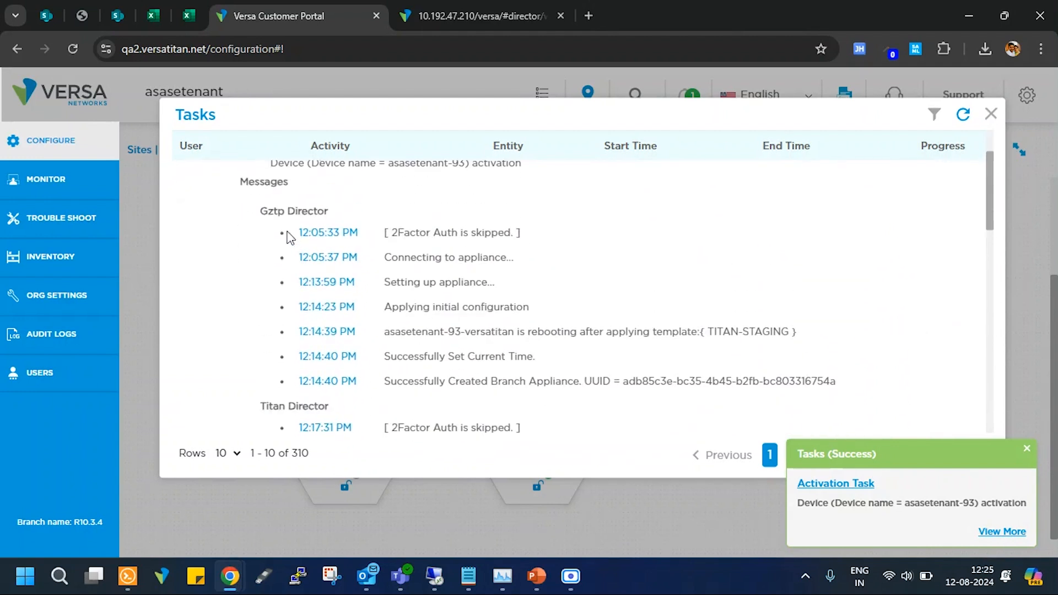
pyautogui.scroll(-4, 887, 327)
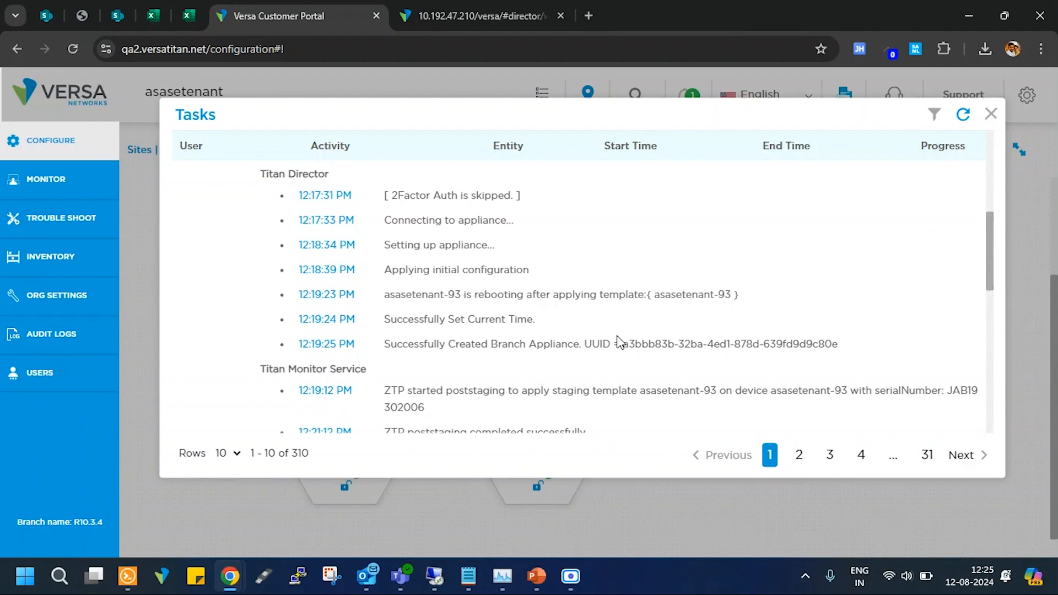
pyautogui.scroll(-4, 758, 327)
pyautogui.scroll(-2, 758, 327)
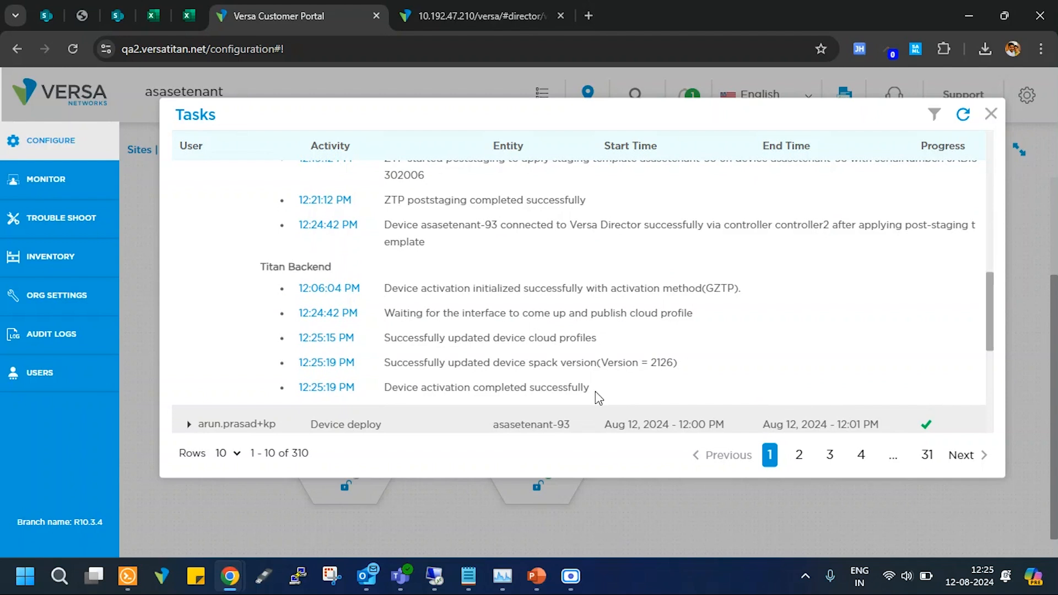
pyautogui.click(990, 115)
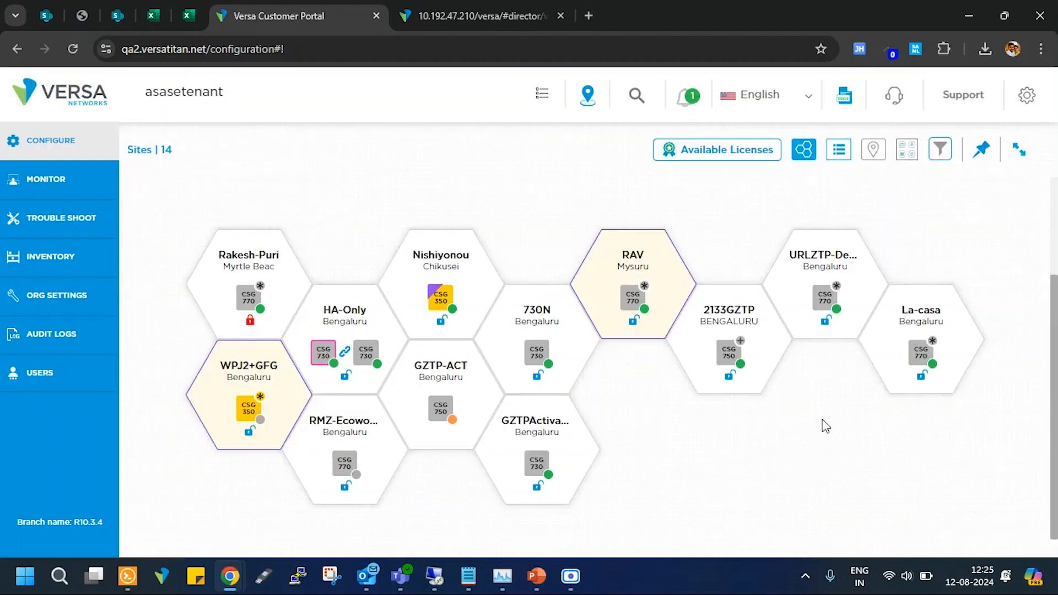
# Open the GZTPActivation site's monitoring dashboard and check the WAN1_PORT0, LTE1 and LAN interface status and the WAN IP address.
pyautogui.click(80, 185)
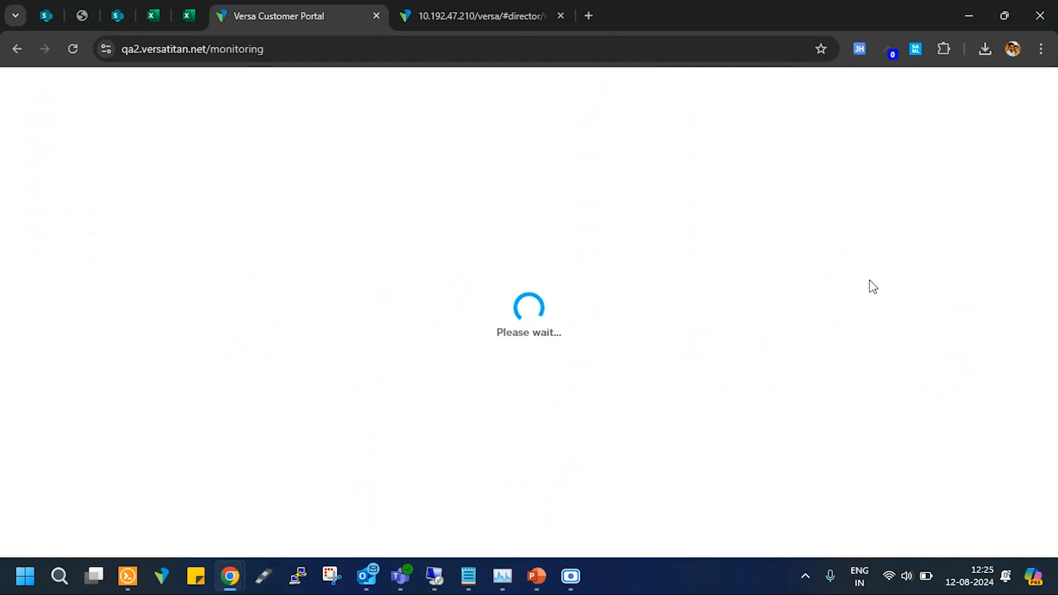
pyautogui.moveTo(252, 423)
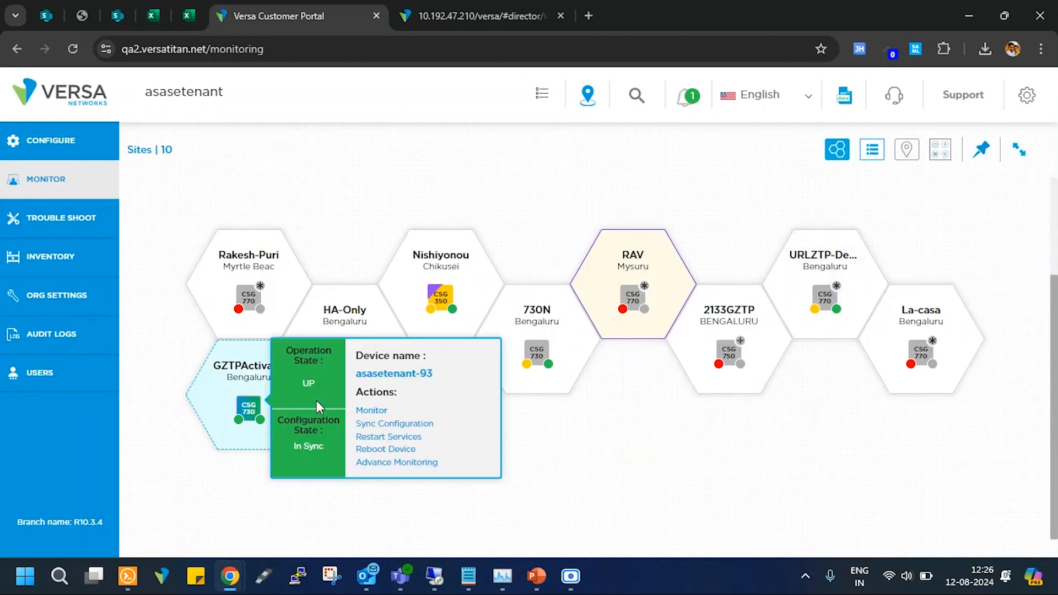
pyautogui.click(371, 411)
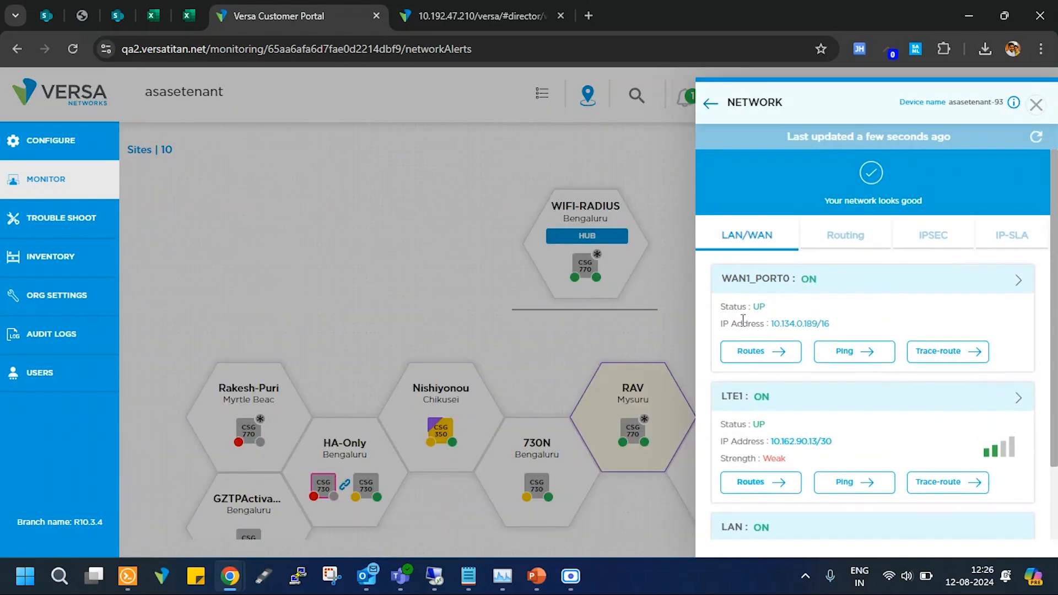
pyautogui.moveTo(721, 322); pyautogui.dragTo(928, 330)
pyautogui.click(976, 320)
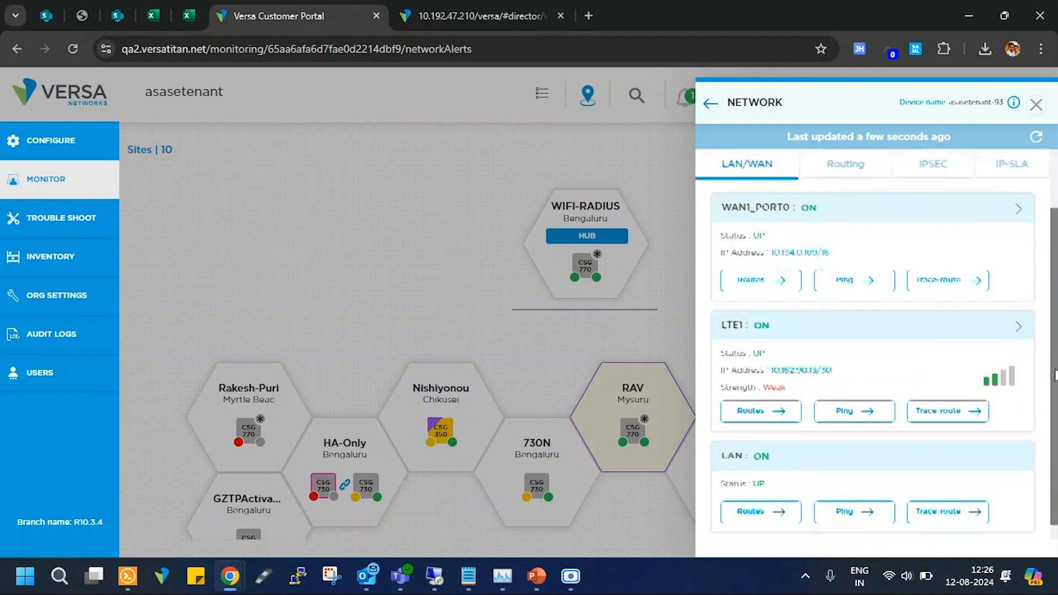
pyautogui.scroll(-2, 1051, 371)
pyautogui.scroll(2, 1050, 373)
pyautogui.click(711, 103)
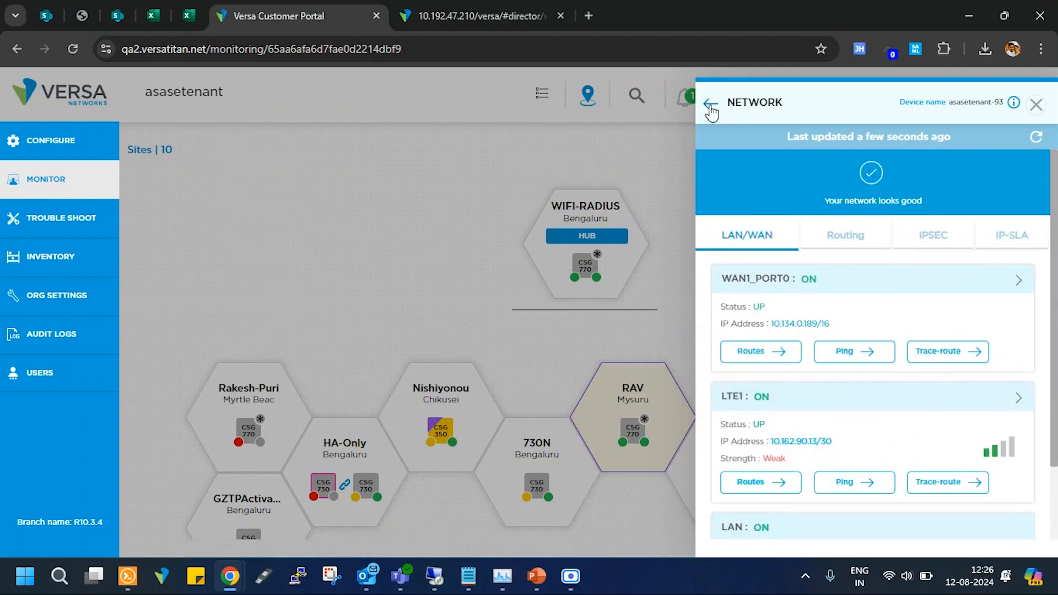
# Examine the device's CPU, disk and memory usage and its SDWAN connectivity to other devices and controllers.
pyautogui.scroll(-1, 975, 407)
pyautogui.scroll(1, 975, 406)
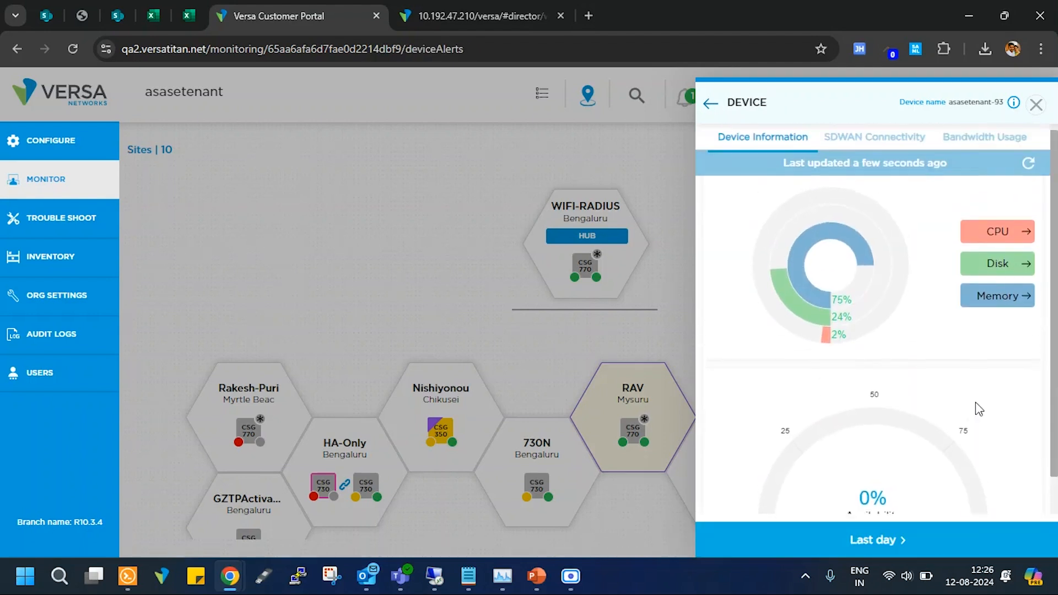
pyautogui.click(857, 143)
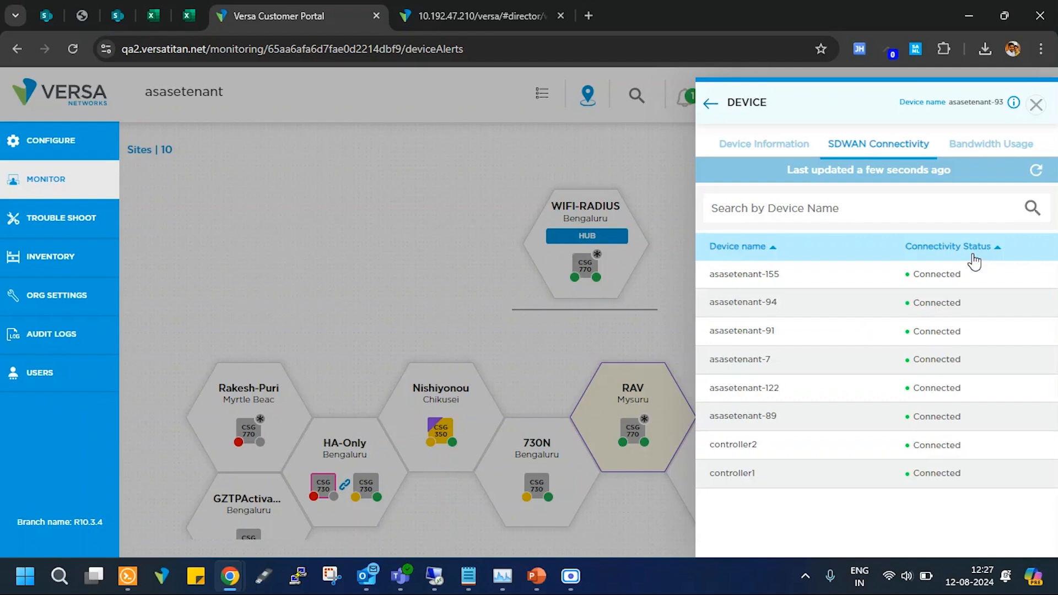
pyautogui.click(710, 108)
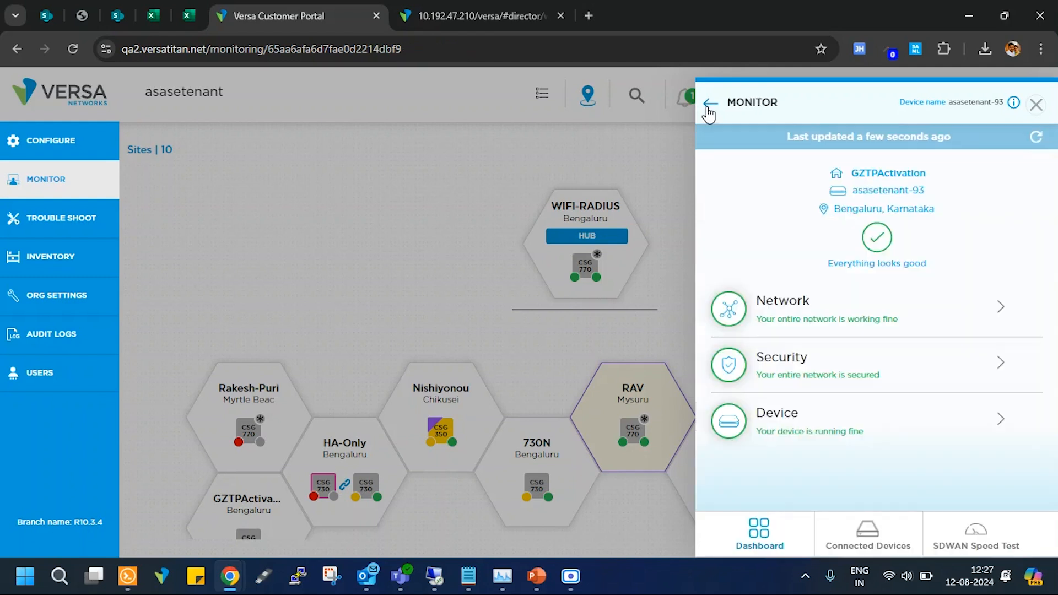
# View the site's connected devices and SDWAN speed test pages, and return to its monitoring dashboard.
pyautogui.click(879, 548)
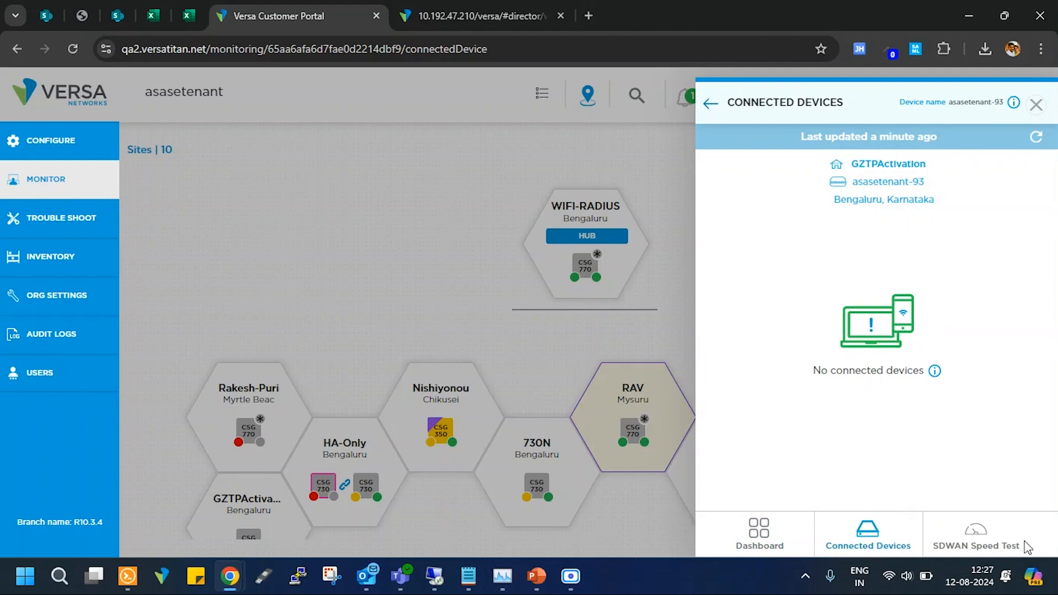
pyautogui.click(982, 544)
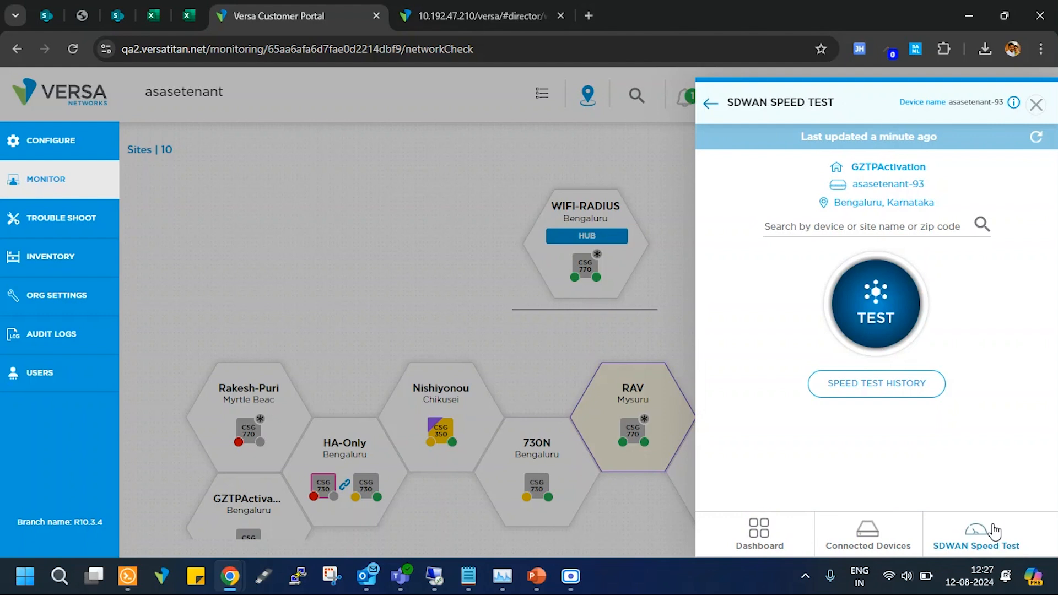
pyautogui.click(769, 548)
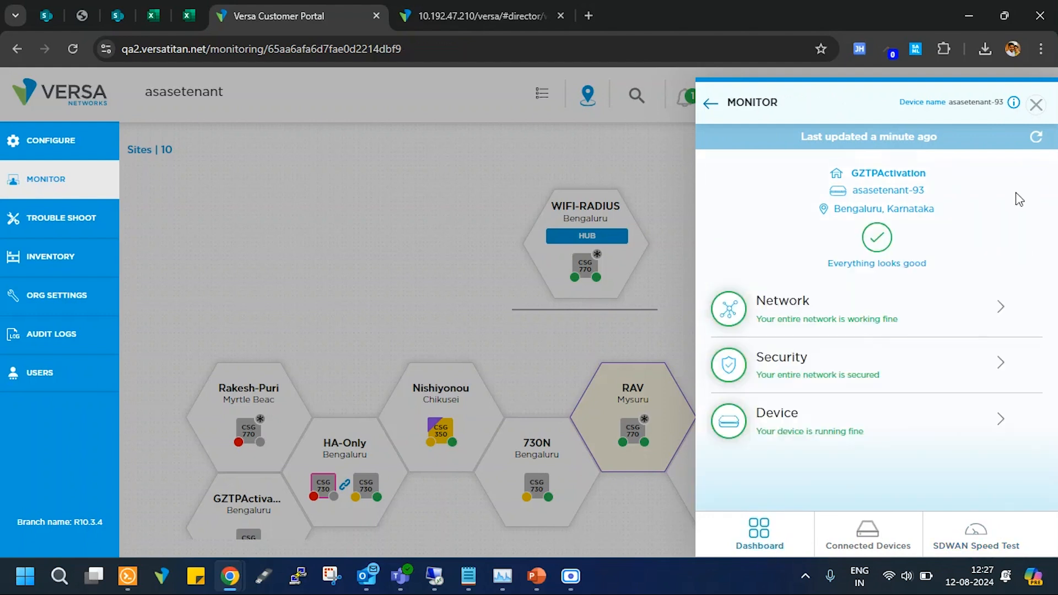